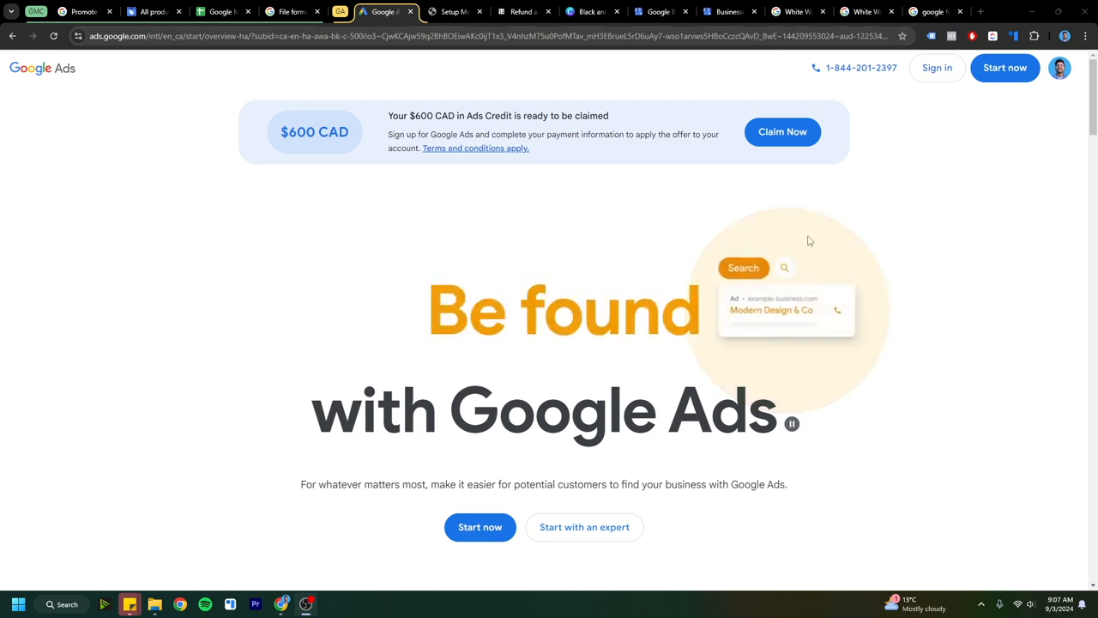
- Start a new Google Ads account from the sign-up page and skip the first campaign's creation
left_click(1010, 83)
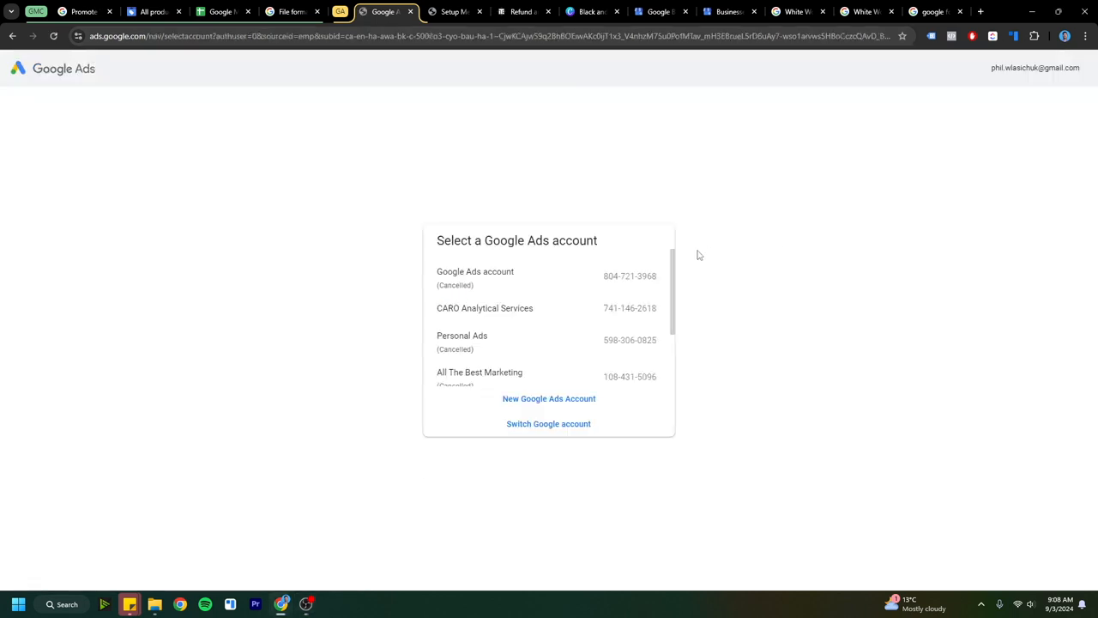
scroll(606, 255, "down", 1)
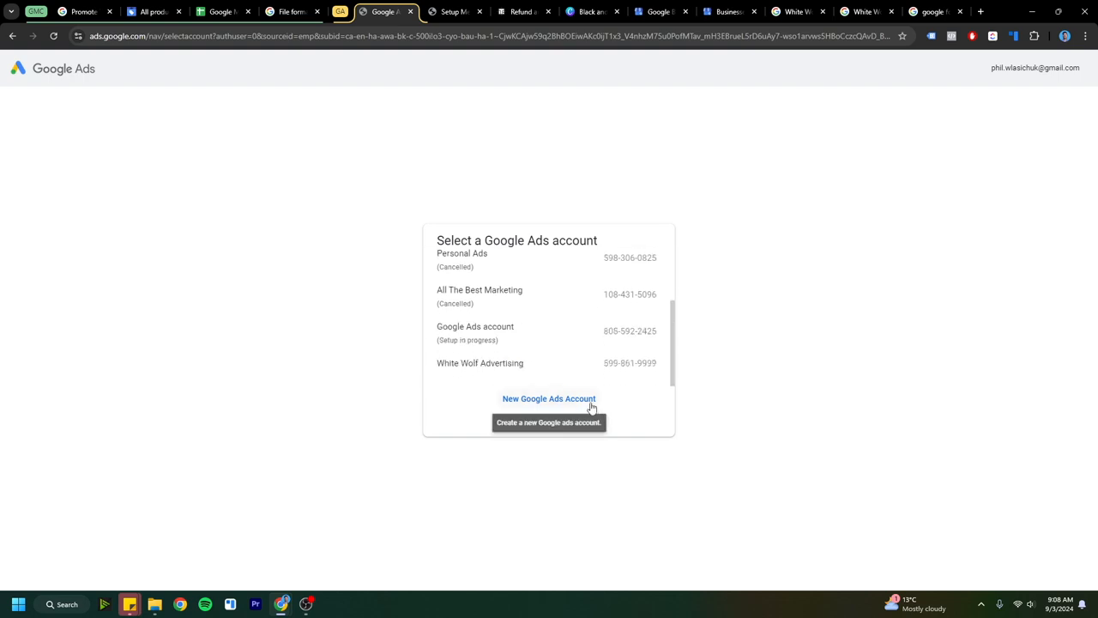
left_click(592, 409)
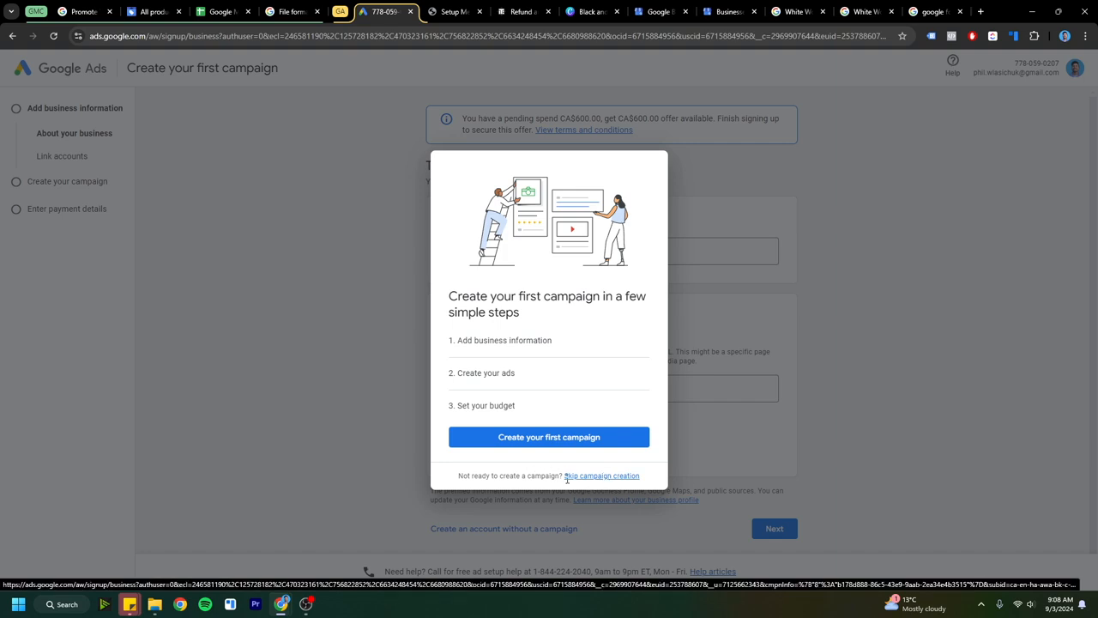
left_click(589, 481)
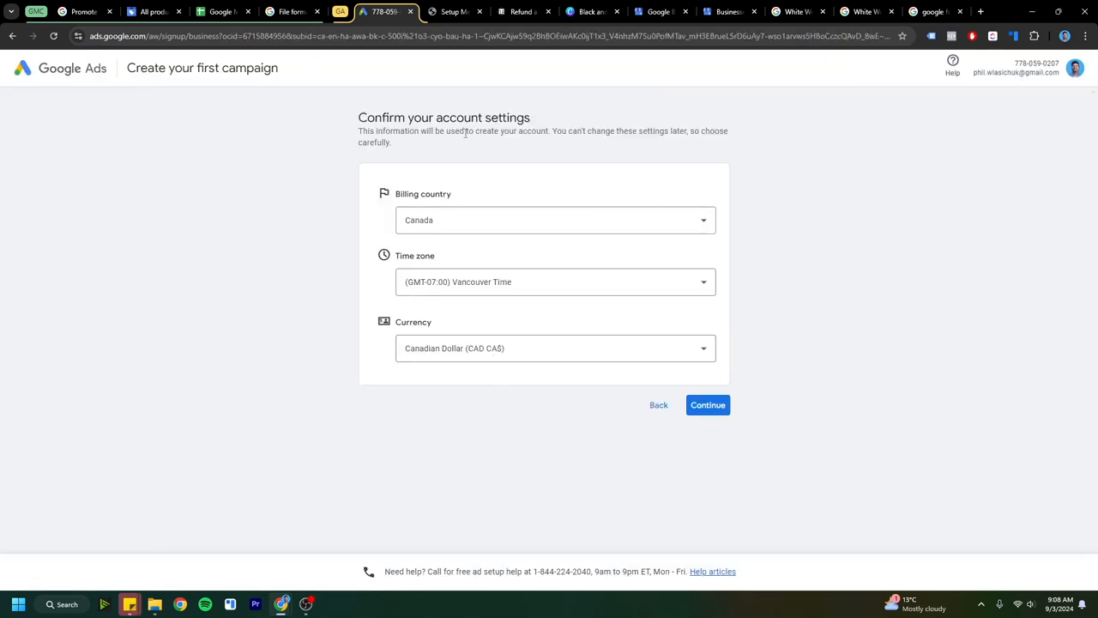
- Accept the Canada, Vancouver time and Canadian dollar account settings, then submit the payment details with personalized expert guidance declined
left_click(721, 409)
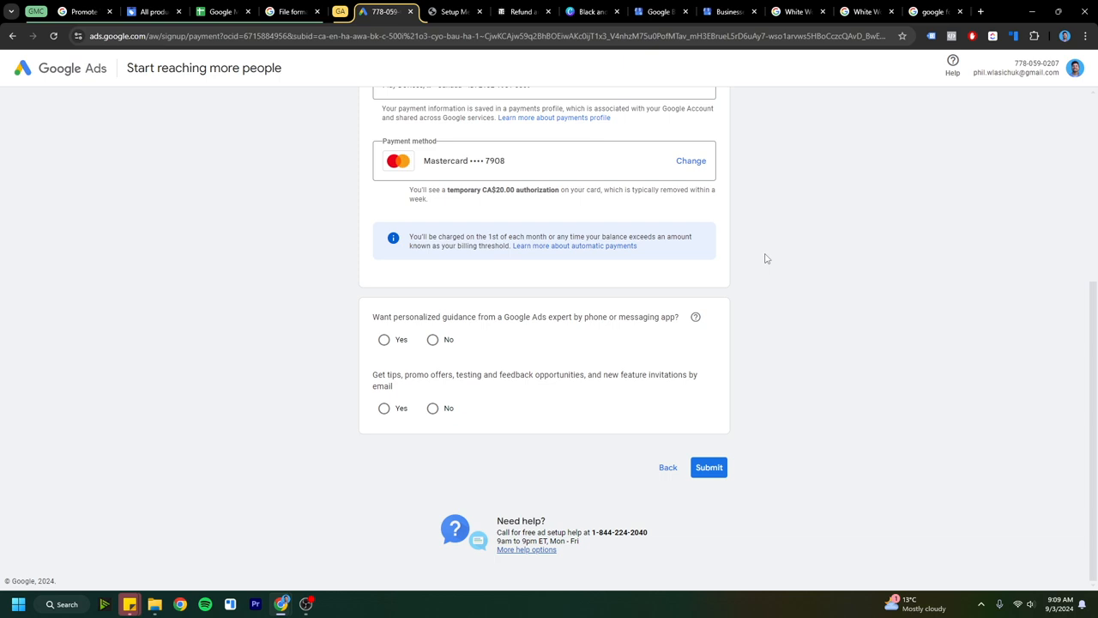
left_click(433, 339)
left_click(711, 472)
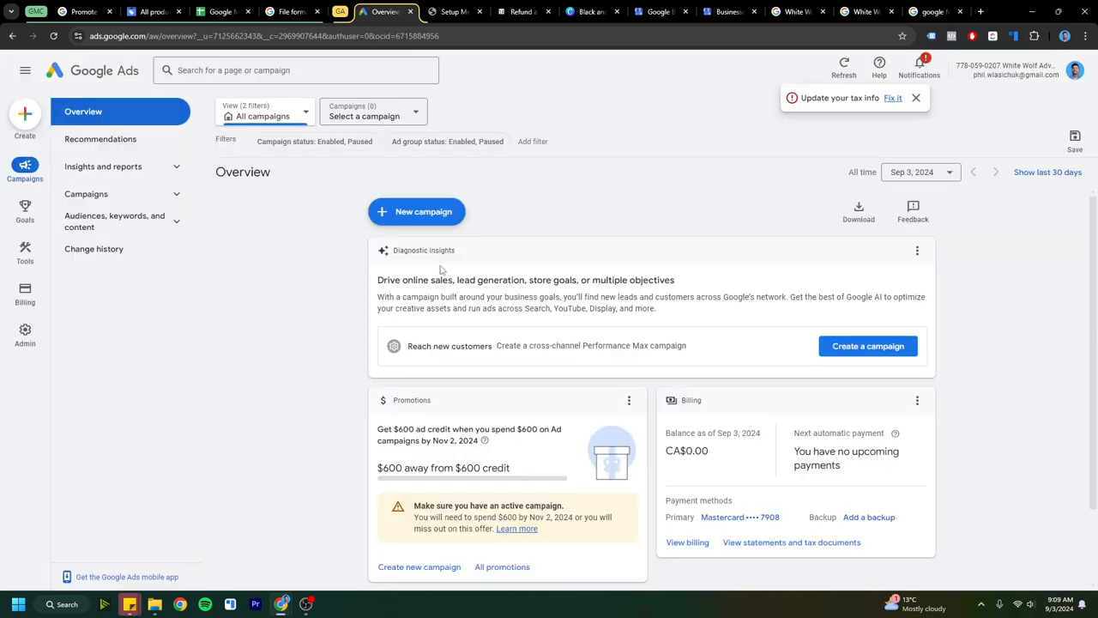
- Set the account name to Tommy Enterprises in the account settings
mouse_move(26, 334)
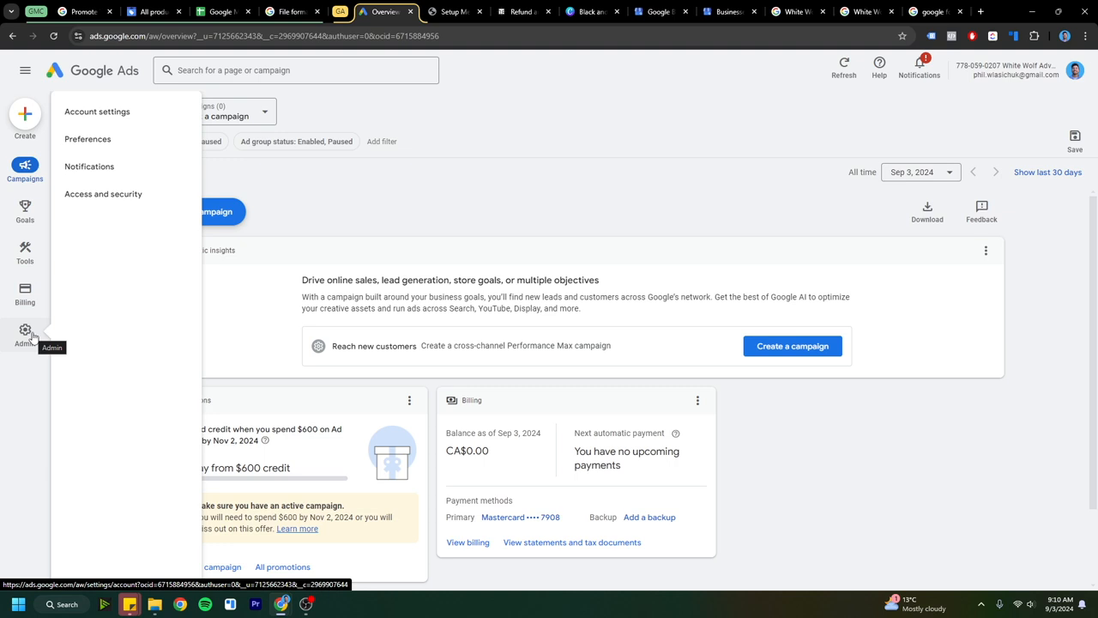
left_click(31, 336)
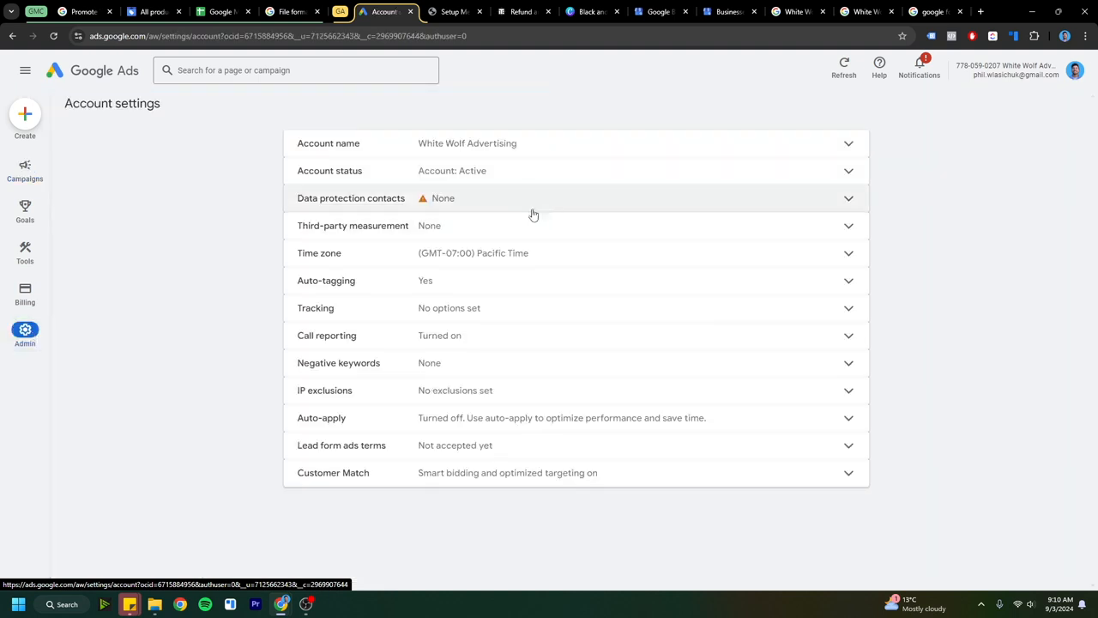
left_click(517, 155)
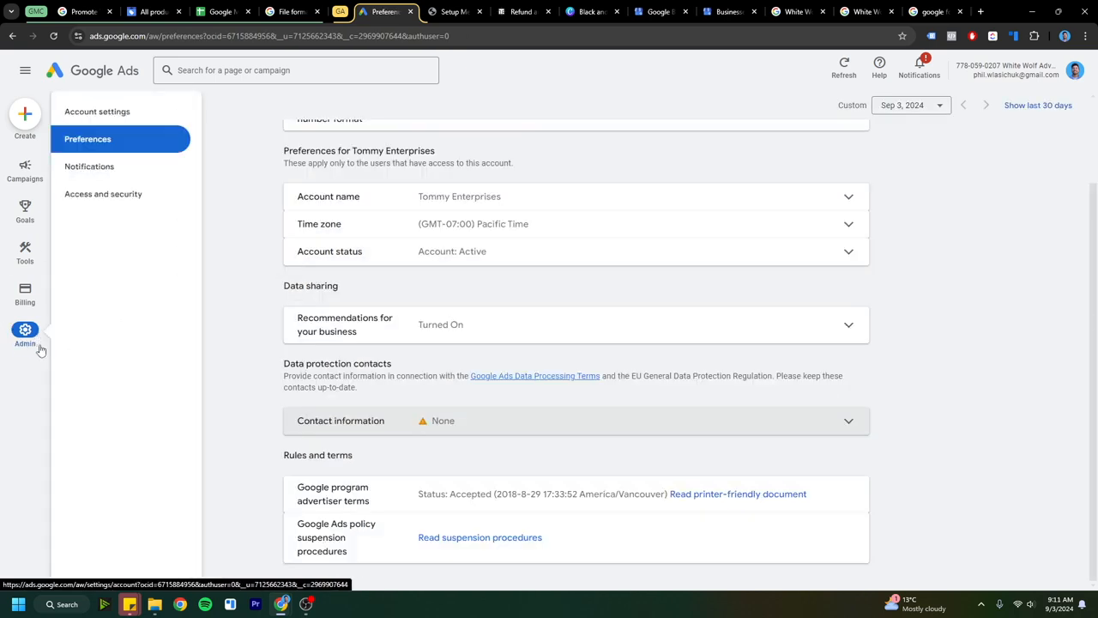
- Review the account preferences, including the data protection contact information and advertiser terms
left_click(375, 421)
scroll(478, 448, "down", 1)
scroll(457, 351, "down", 2)
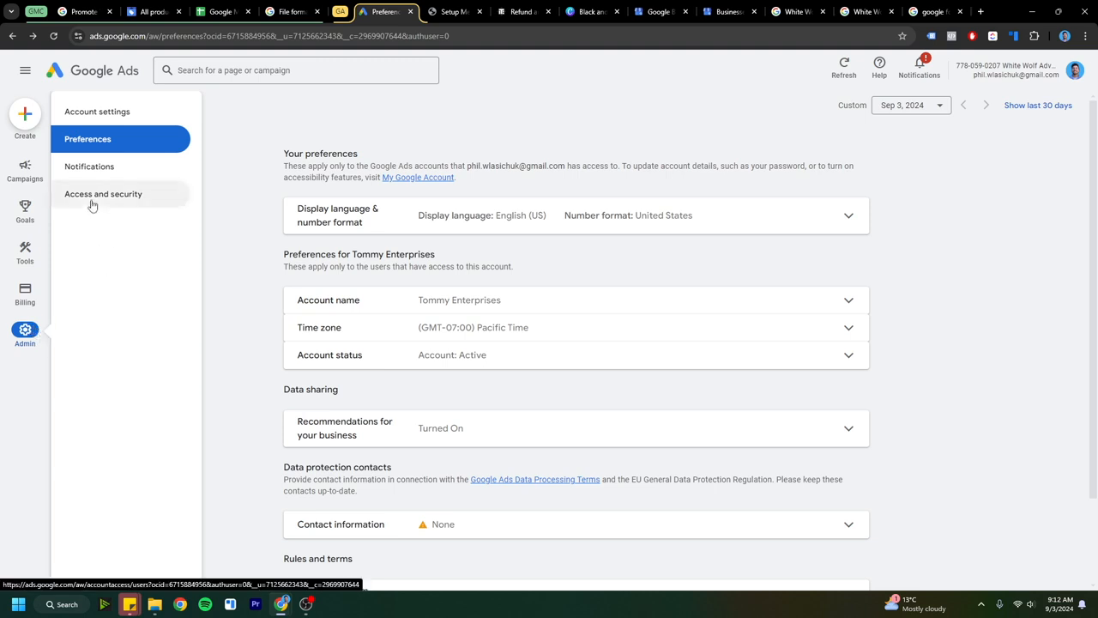
- Open a new user invitation under Access and security and examine the permissions of each access level
left_click(93, 195)
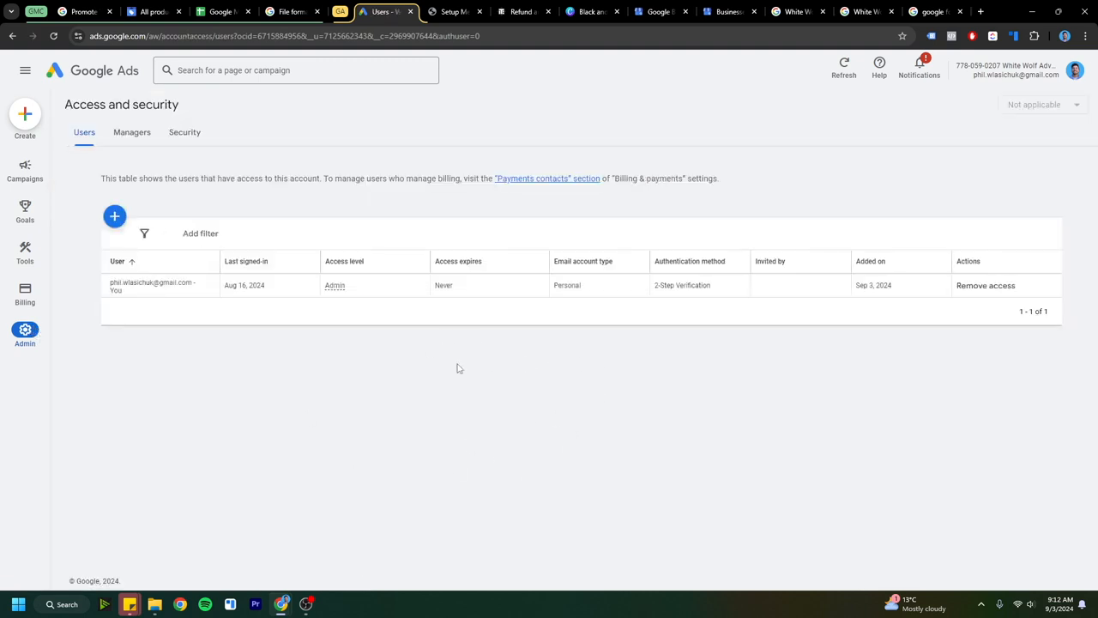
left_click(115, 218)
scroll(538, 279, "down", 3)
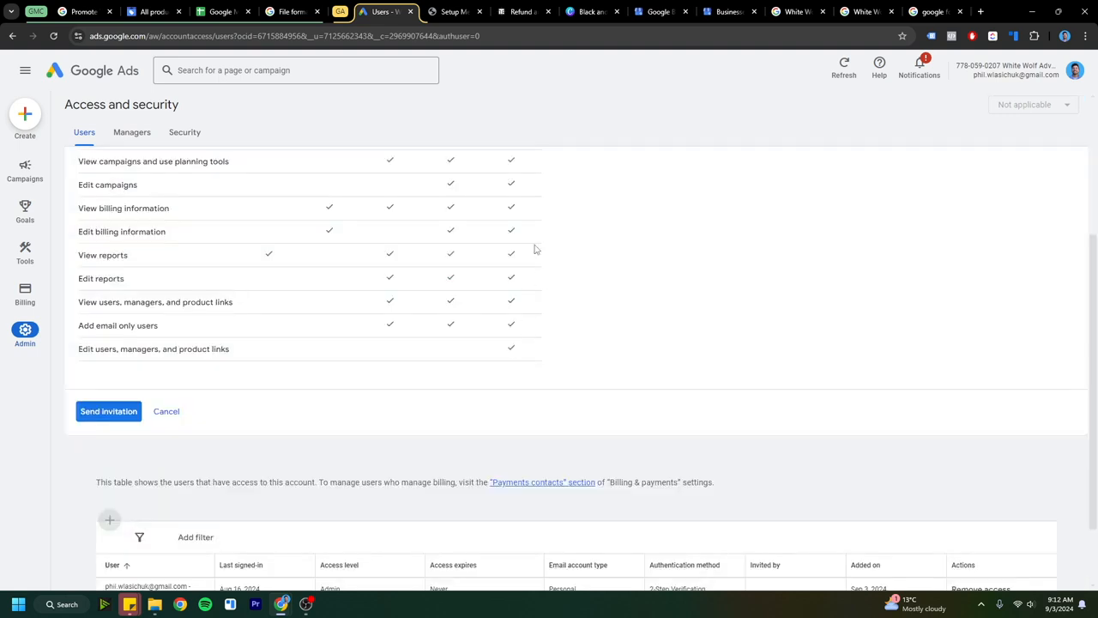
scroll(515, 296, "up", 2)
left_click(512, 229)
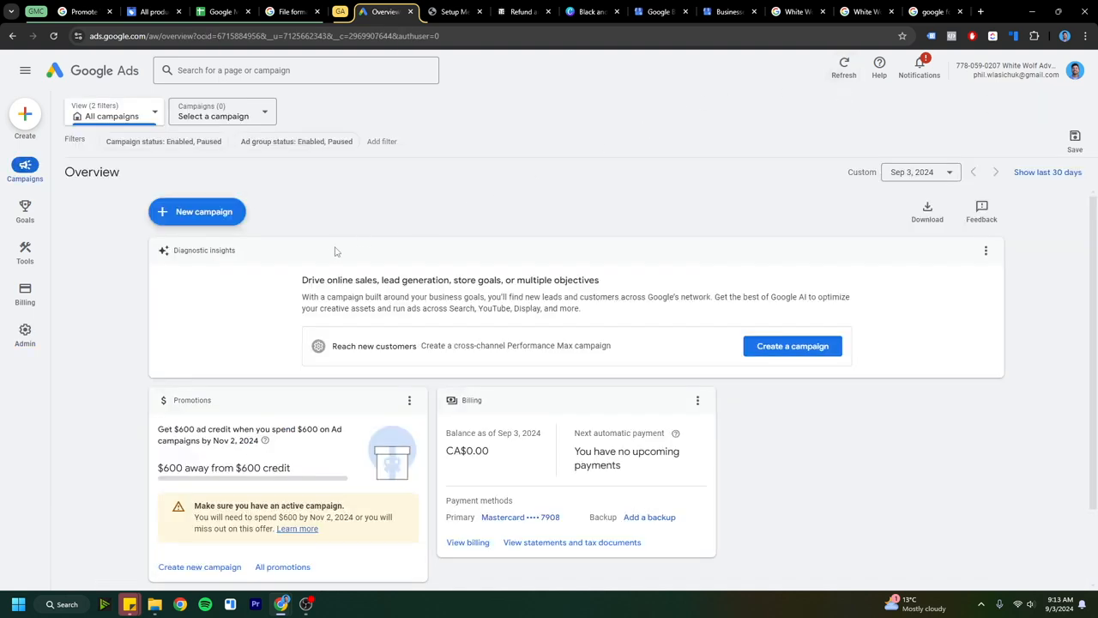
- Start a new campaign from the Overview page and choose Sales as its objective
left_click(230, 225)
left_click(716, 466)
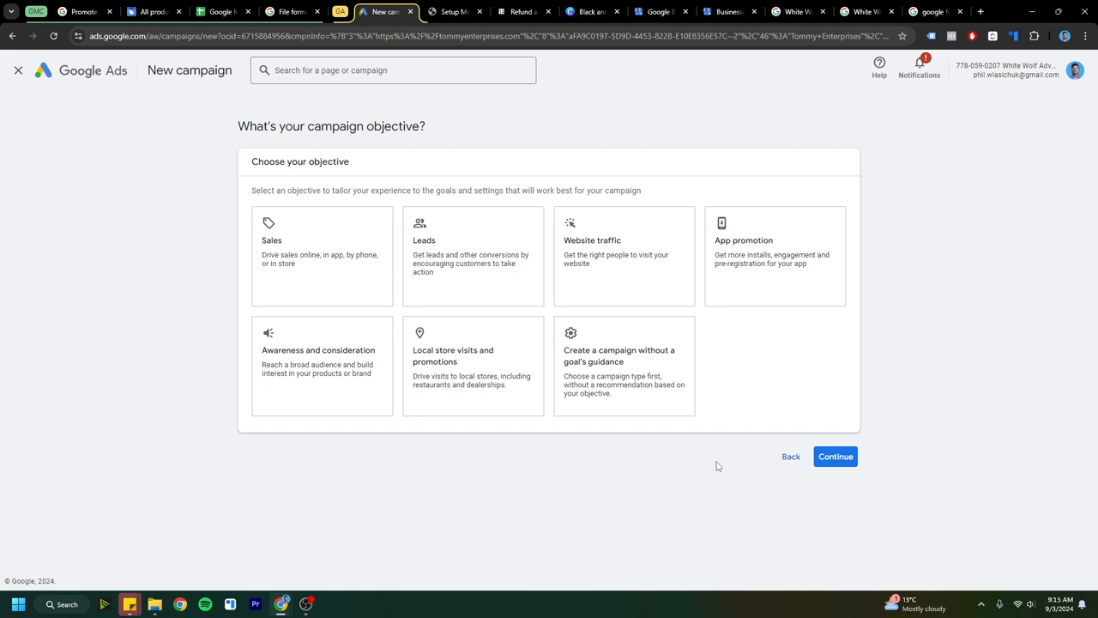
left_click(386, 273)
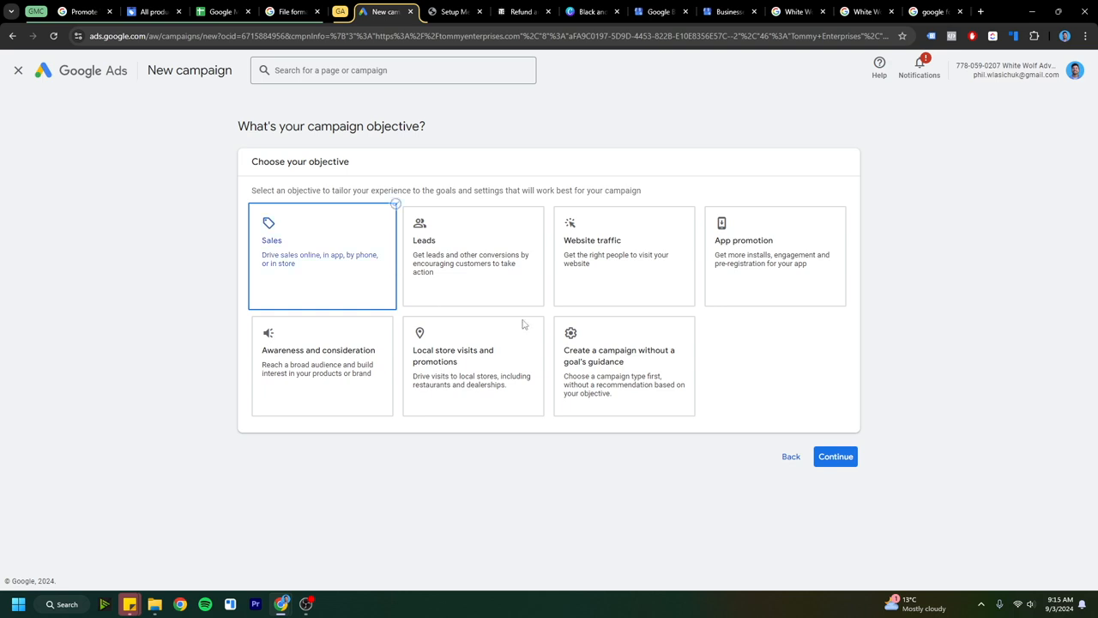
- Choose the Shopping campaign type and link the Tommy Enterprises Merchant Center account to the Google Ads account
scroll(714, 424, "down", 2)
scroll(714, 425, "down", 2)
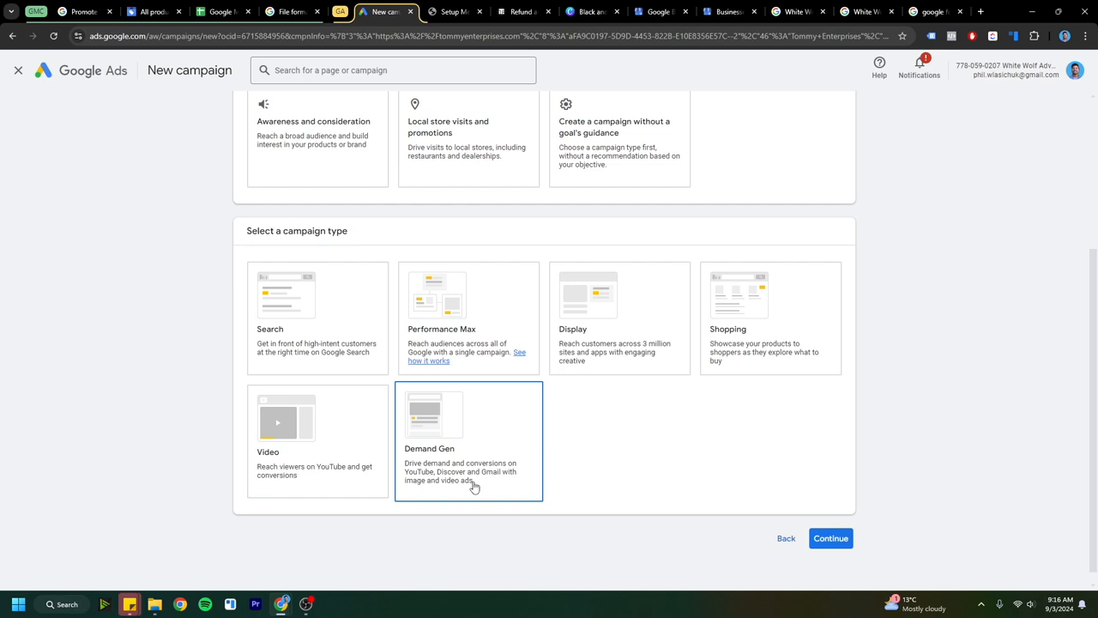
left_click(736, 354)
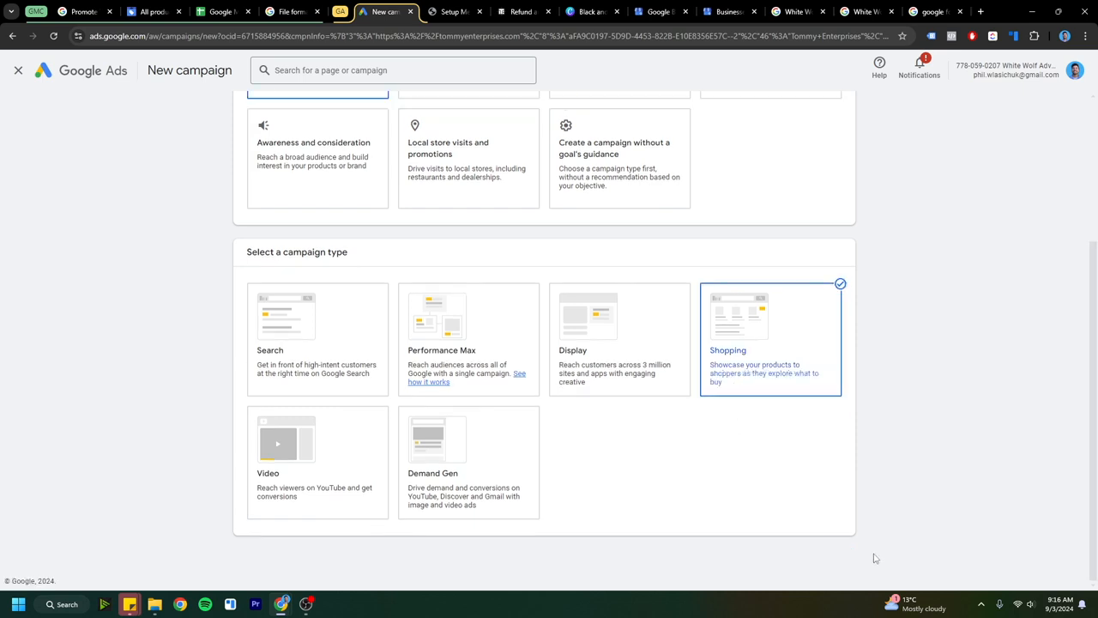
scroll(592, 381, "down", 2)
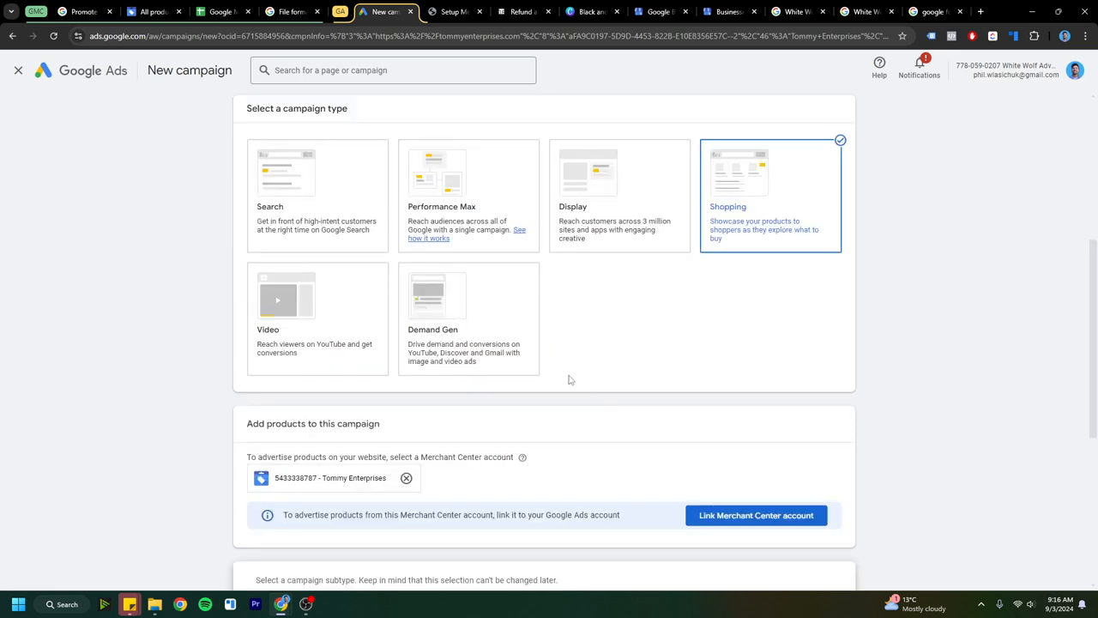
left_click_drag(419, 458, 484, 458)
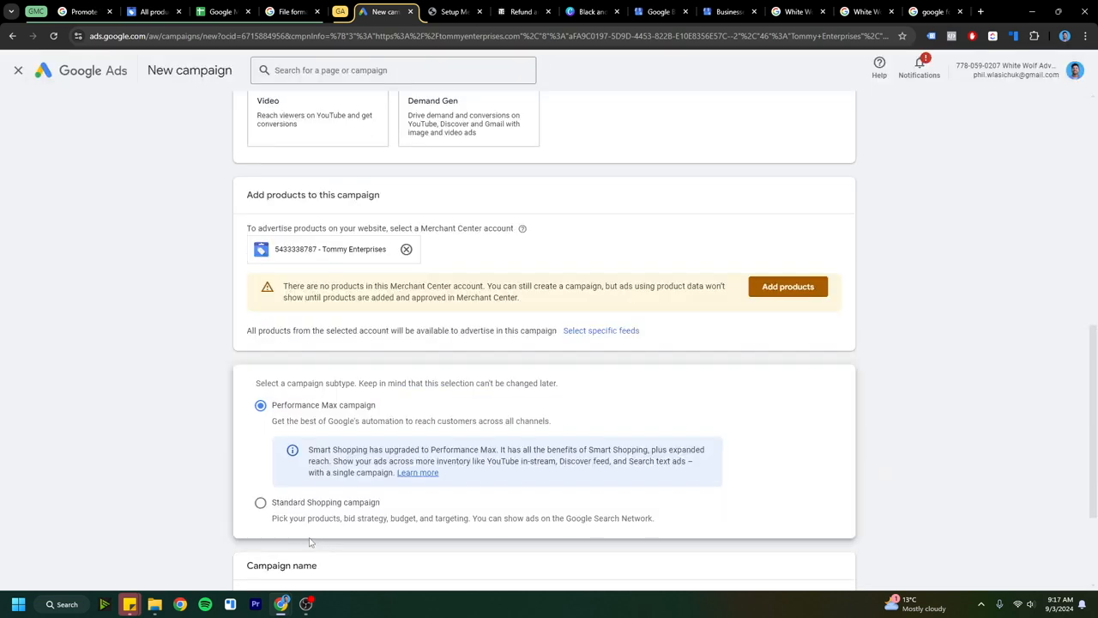
- Keep the Performance Max subtype, name the campaign "Shopping to the MAX" and continue to the bidding settings
scroll(310, 541, "down", 2)
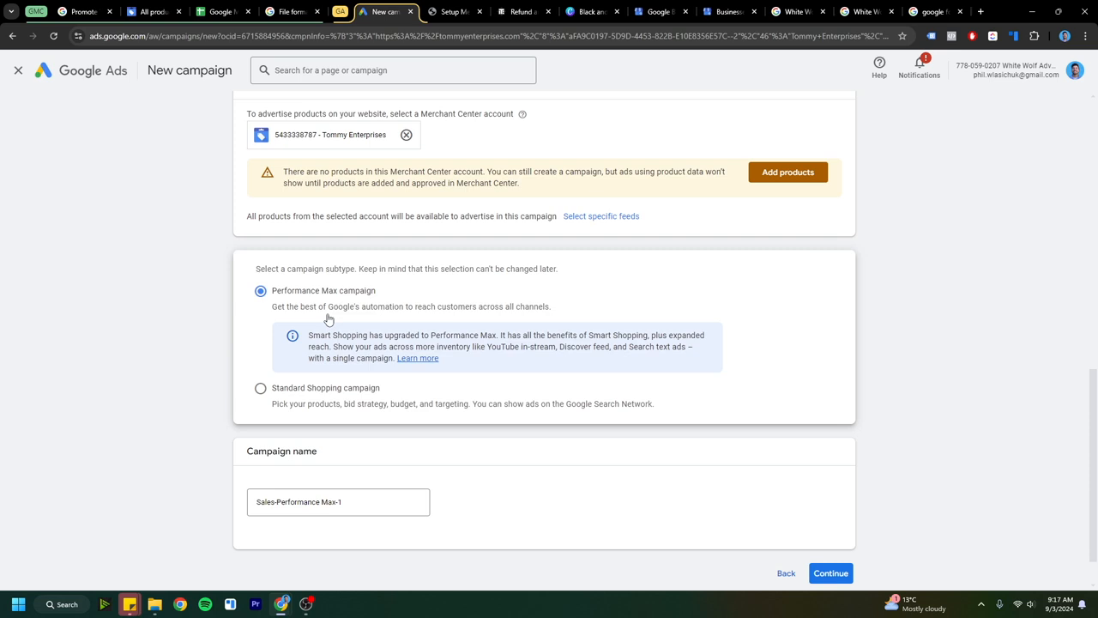
scroll(329, 319, "down", 1)
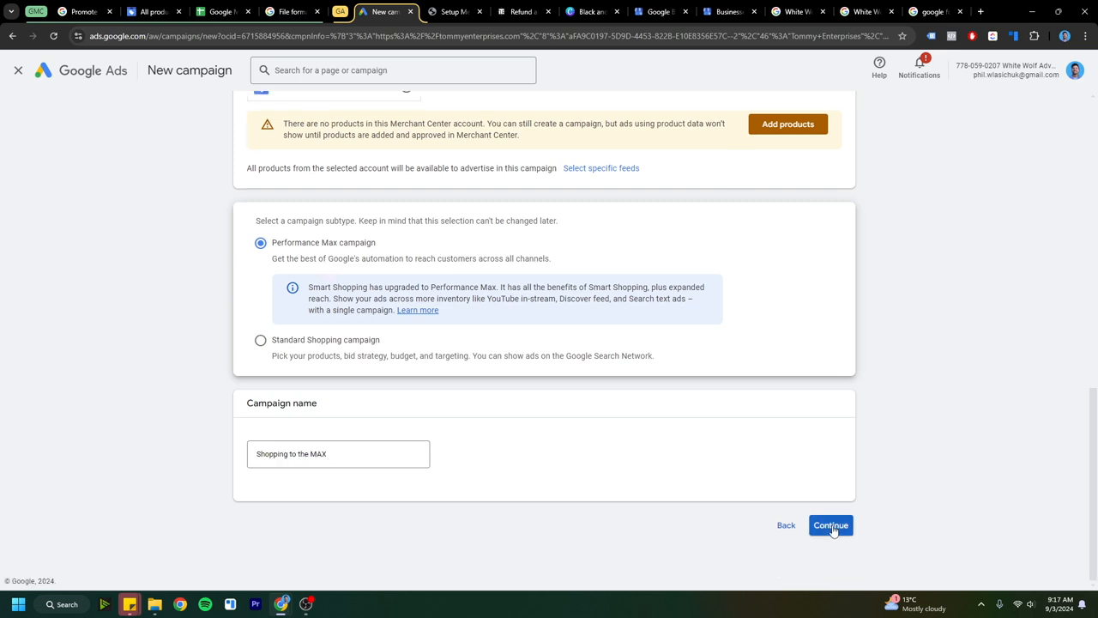
left_click(833, 524)
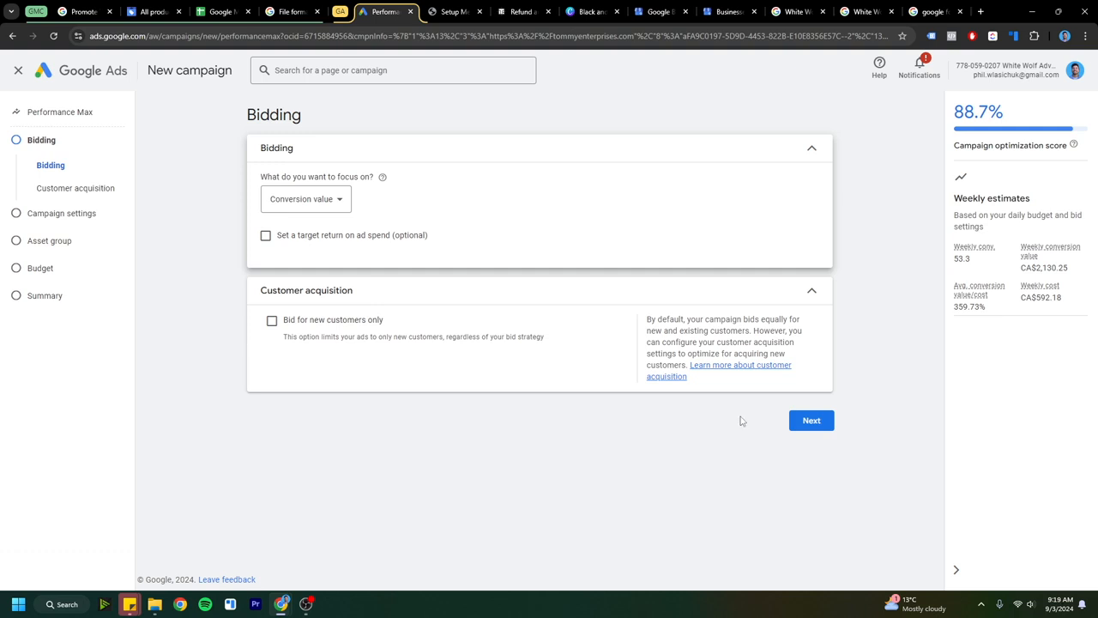
- Accept conversion value bidding and keep Canada and English as the campaign's location and language
left_click(829, 421)
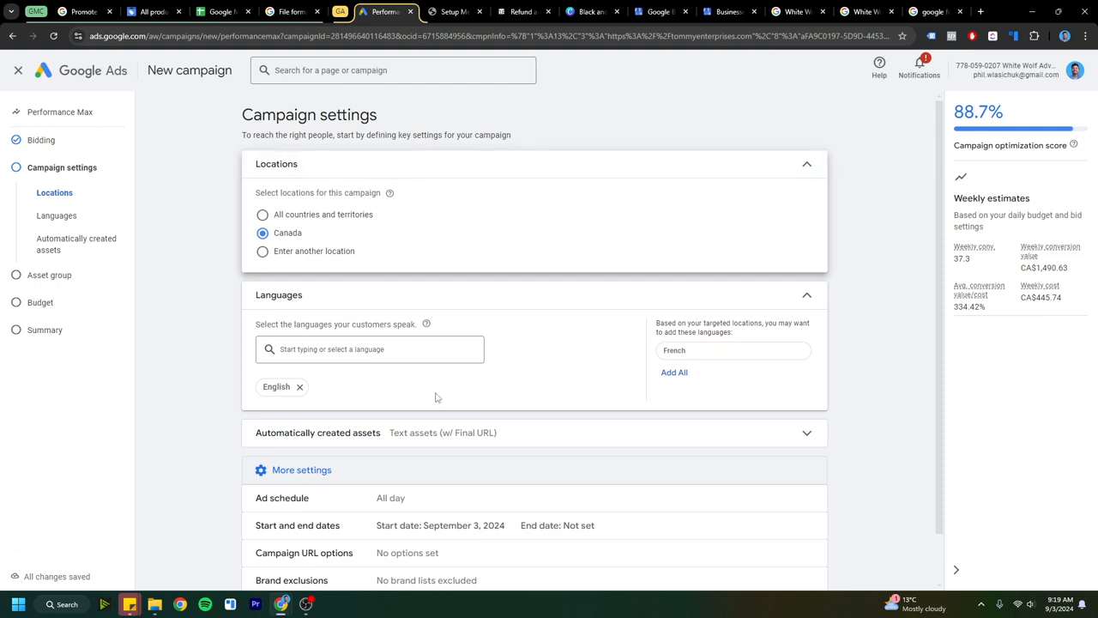
scroll(692, 454, "down", 2)
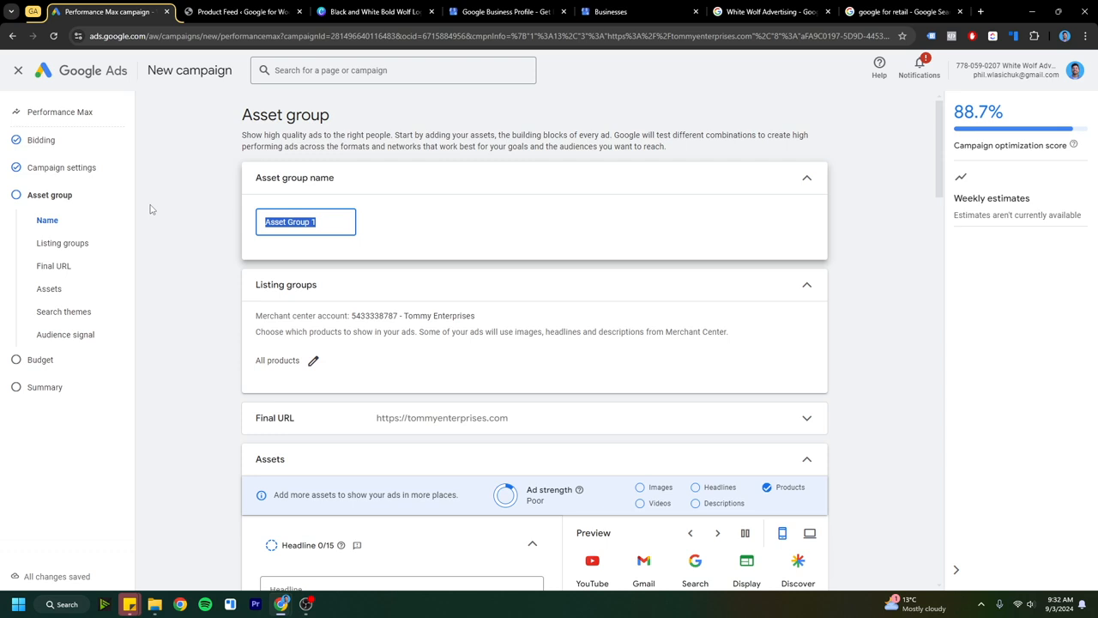
- Give the asset group a name starting with "First Sho" and begin filling in its headlines
type("First Sho")
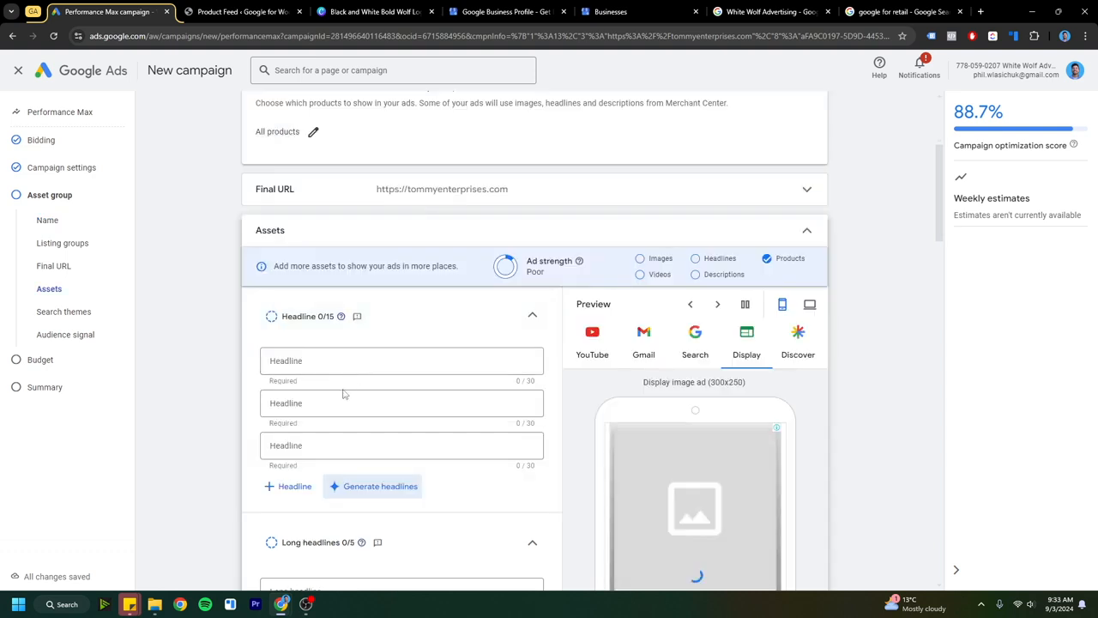
scroll(332, 466, "down", 2)
left_click(380, 373)
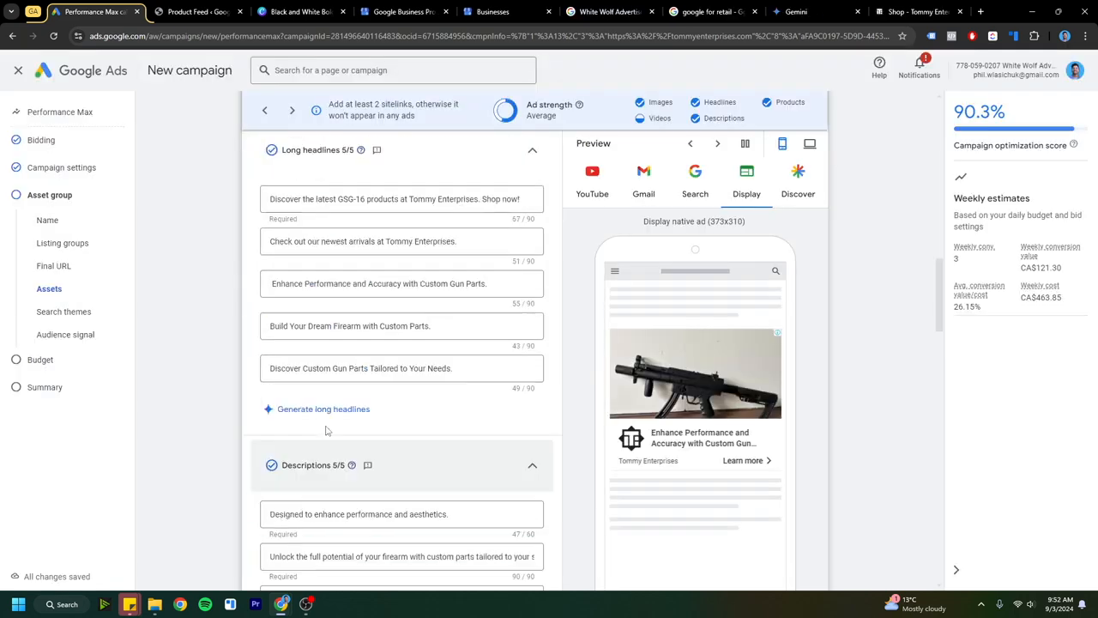
- Review the asset group's headlines, long headlines and descriptions
scroll(325, 429, "up", 10)
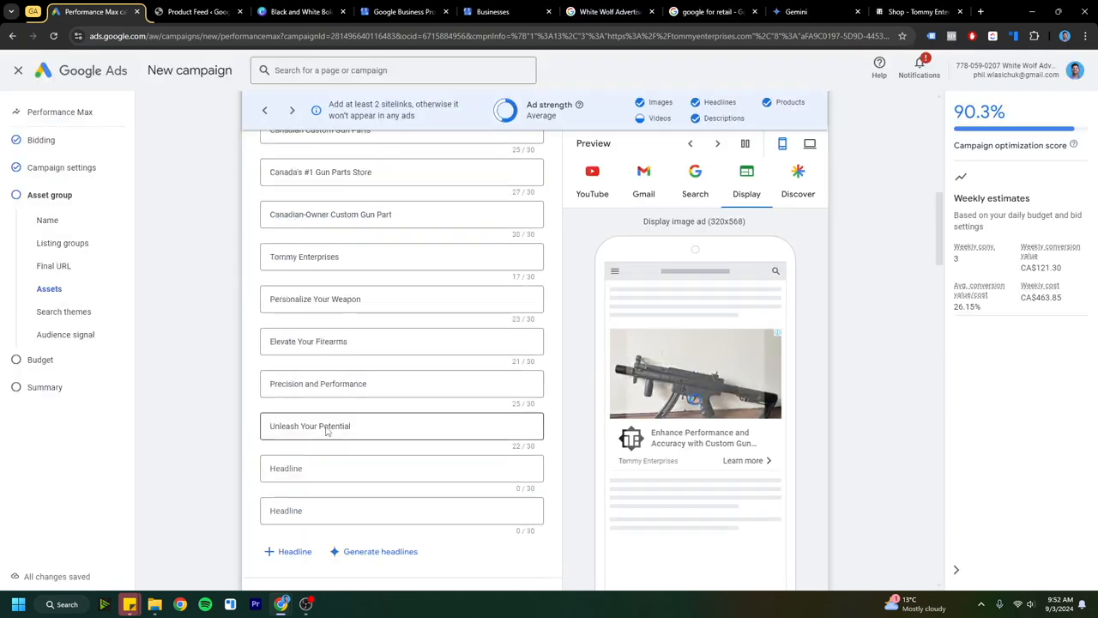
scroll(323, 434, "down", 8)
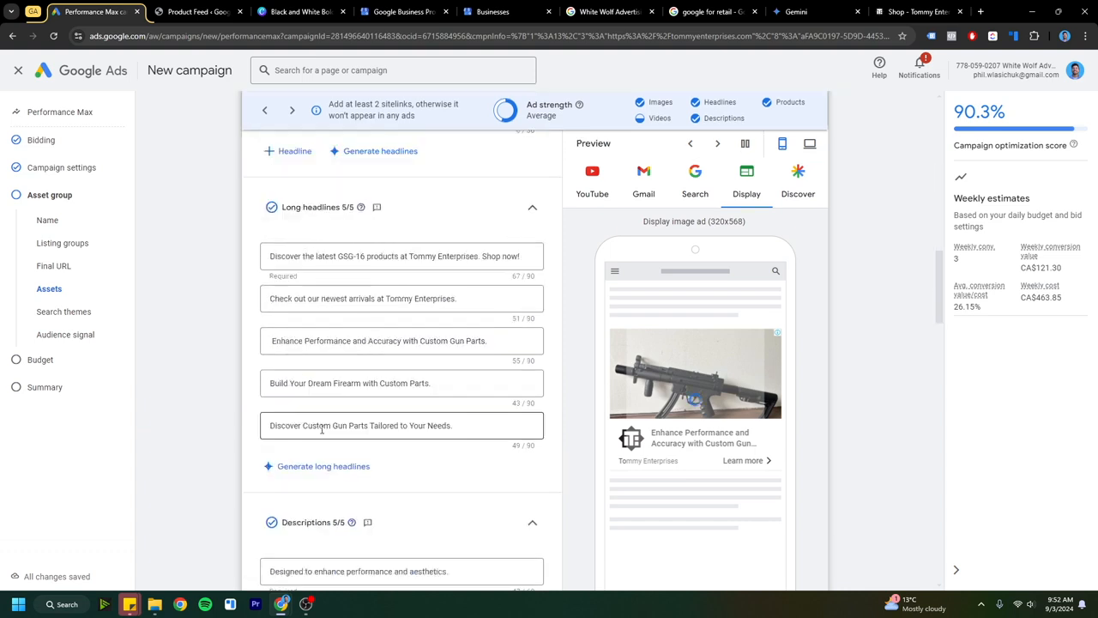
scroll(321, 432, "down", 3)
scroll(320, 432, "down", 1)
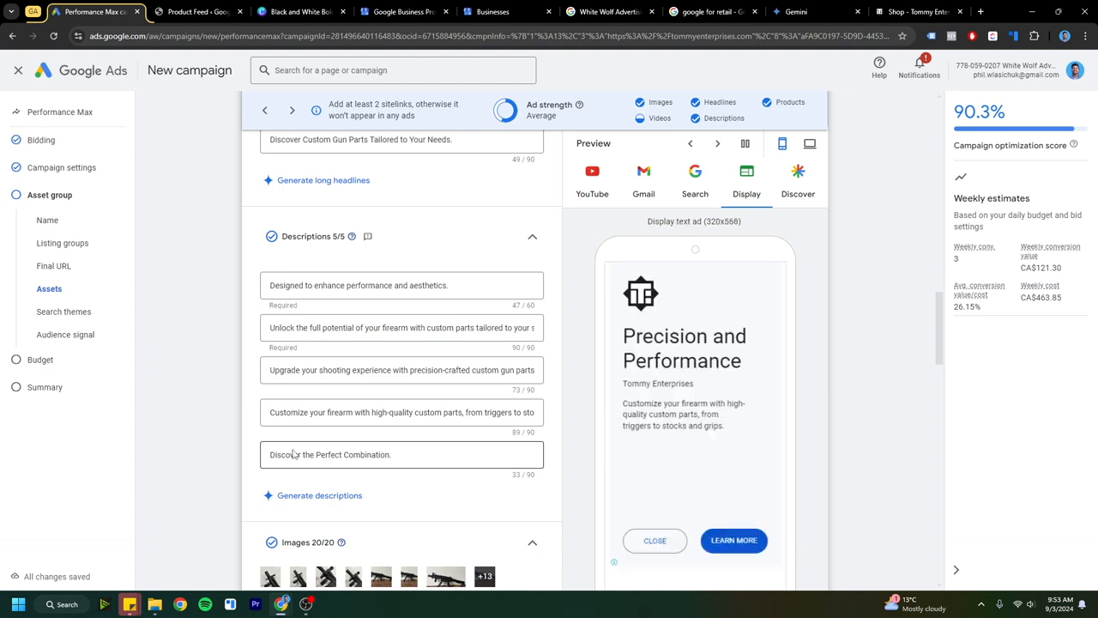
- Review the asset group's images, logos, business name, videos, sitelinks and call to action
scroll(294, 455, "down", 4)
scroll(341, 335, "up", 1)
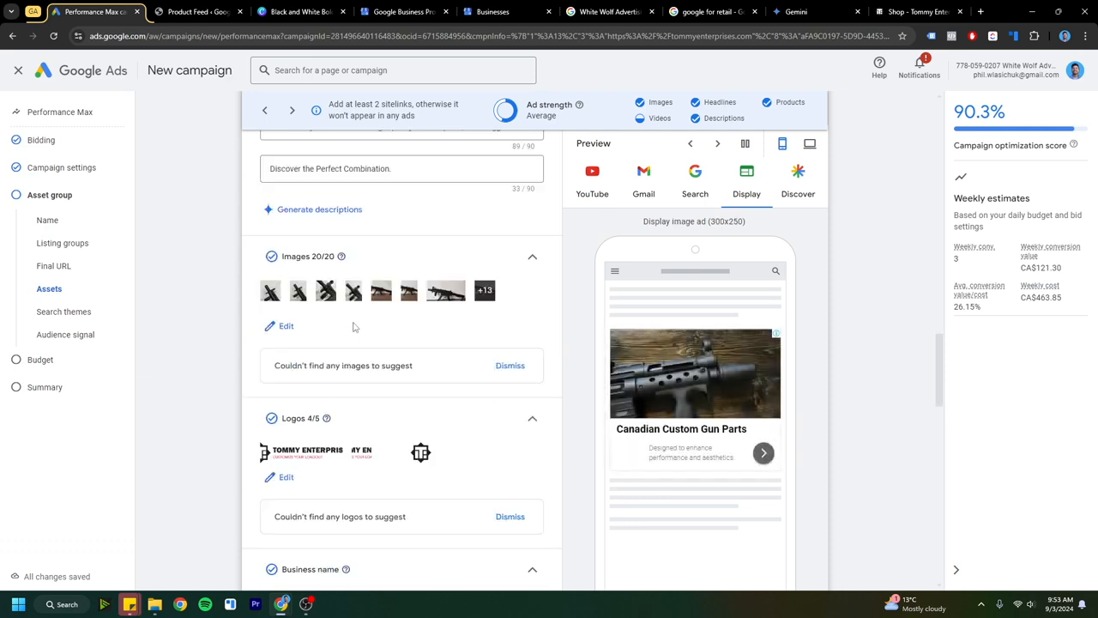
scroll(356, 326, "down", 2)
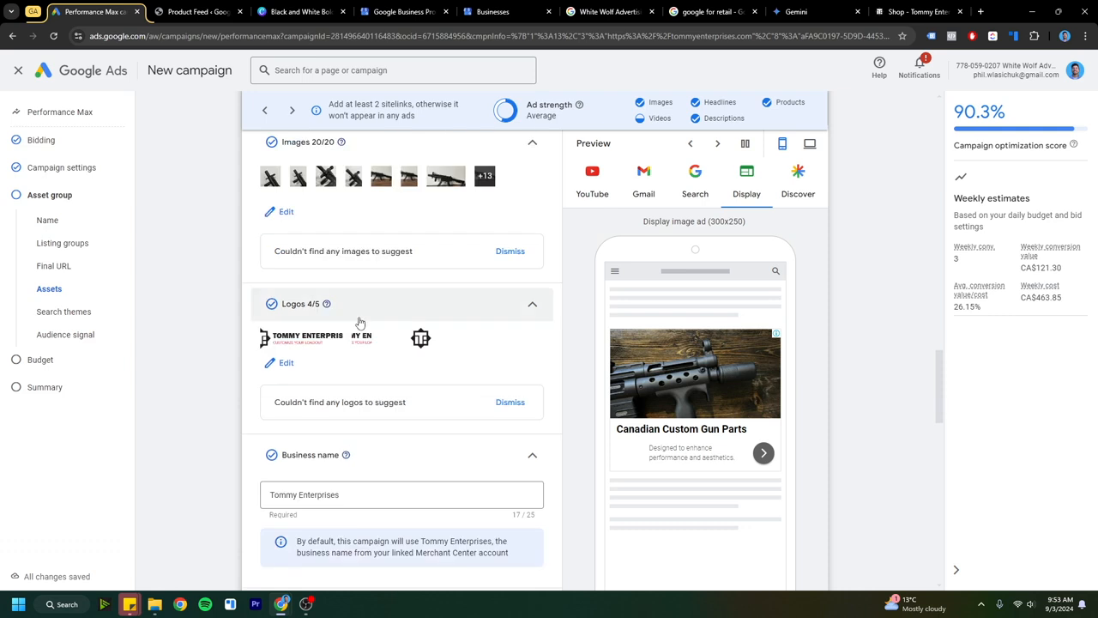
scroll(359, 323, "down", 1)
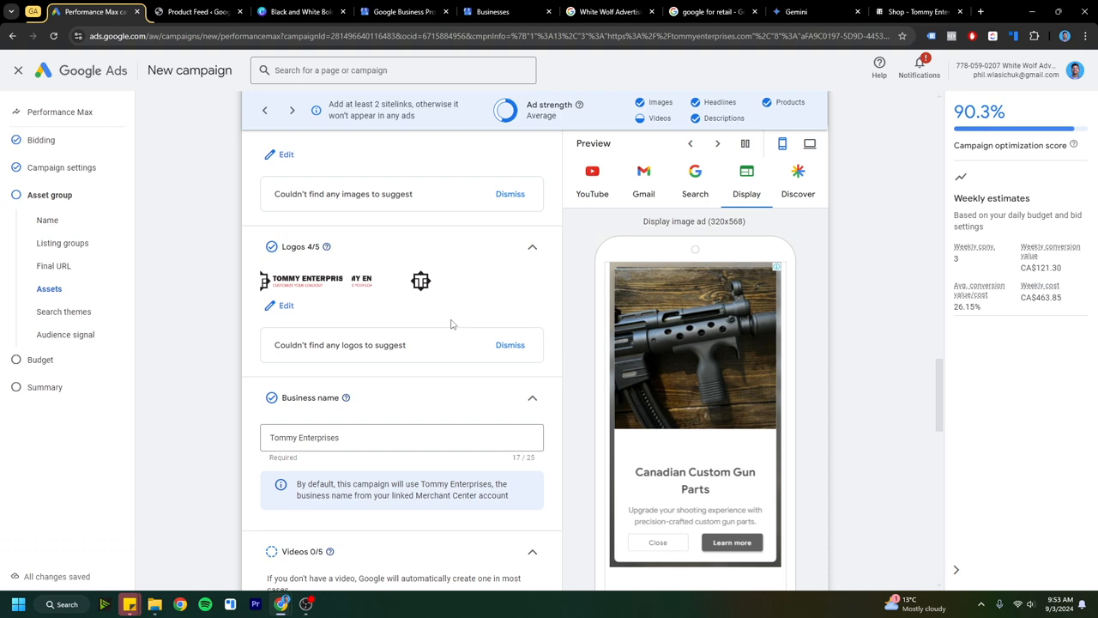
scroll(452, 323, "down", 3)
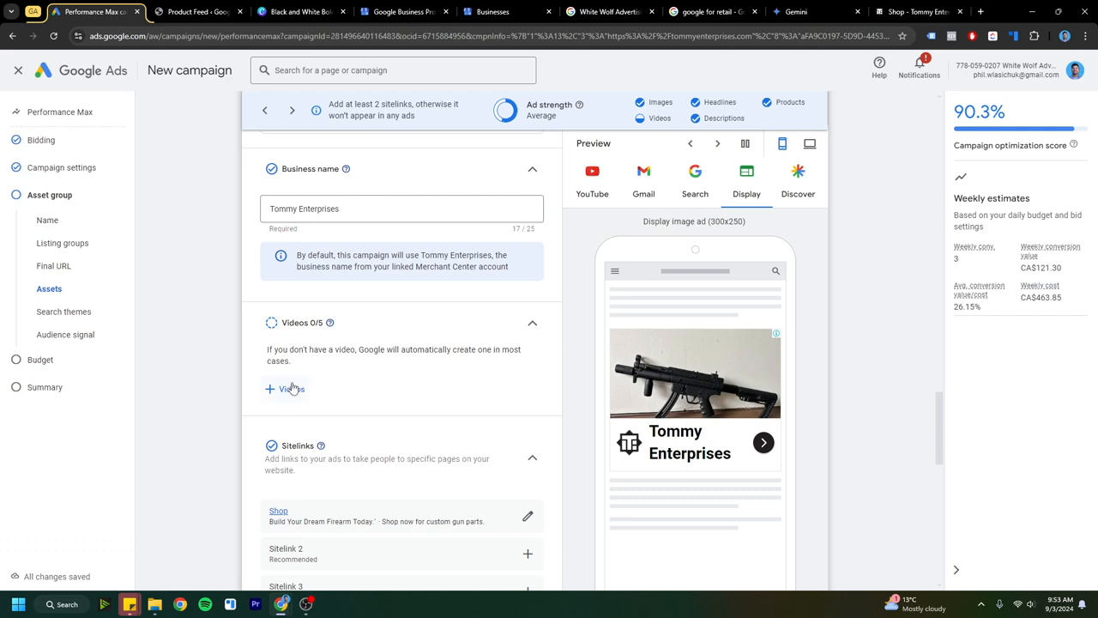
scroll(291, 388, "down", 2)
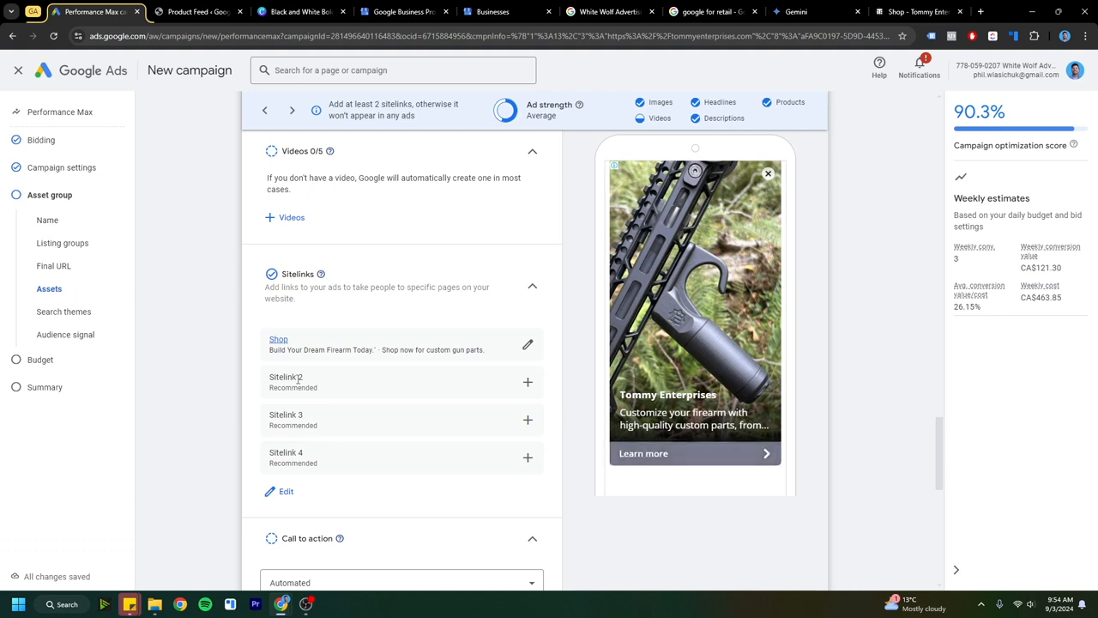
scroll(370, 354, "down", 3)
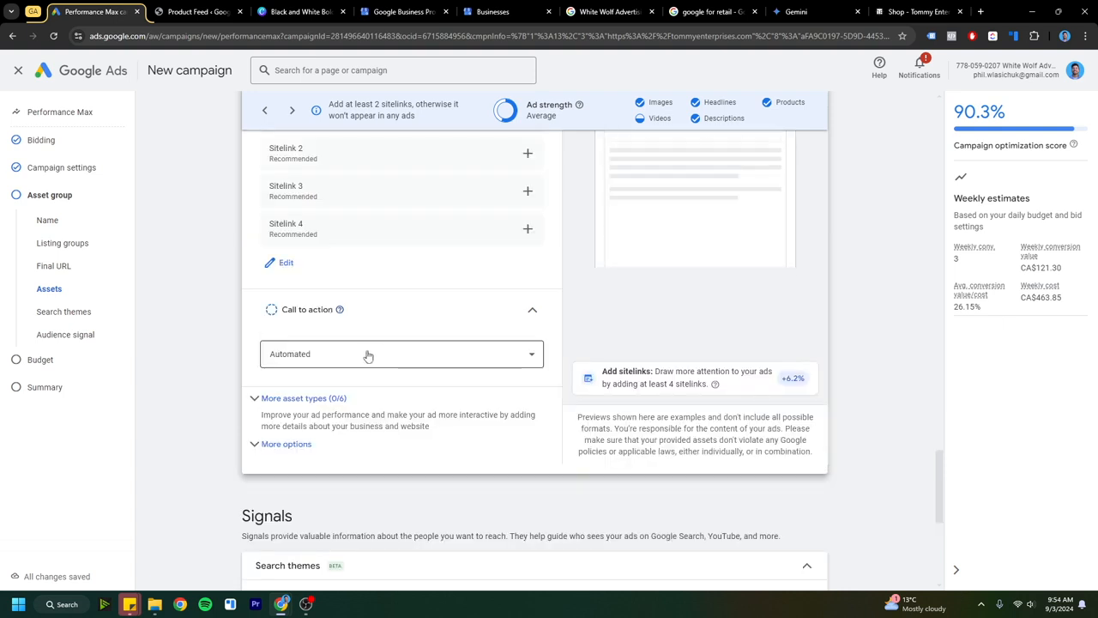
- Expand the additional asset types and review promotions, prices, calls, callouts, structured snippets and lead forms
left_click(250, 411)
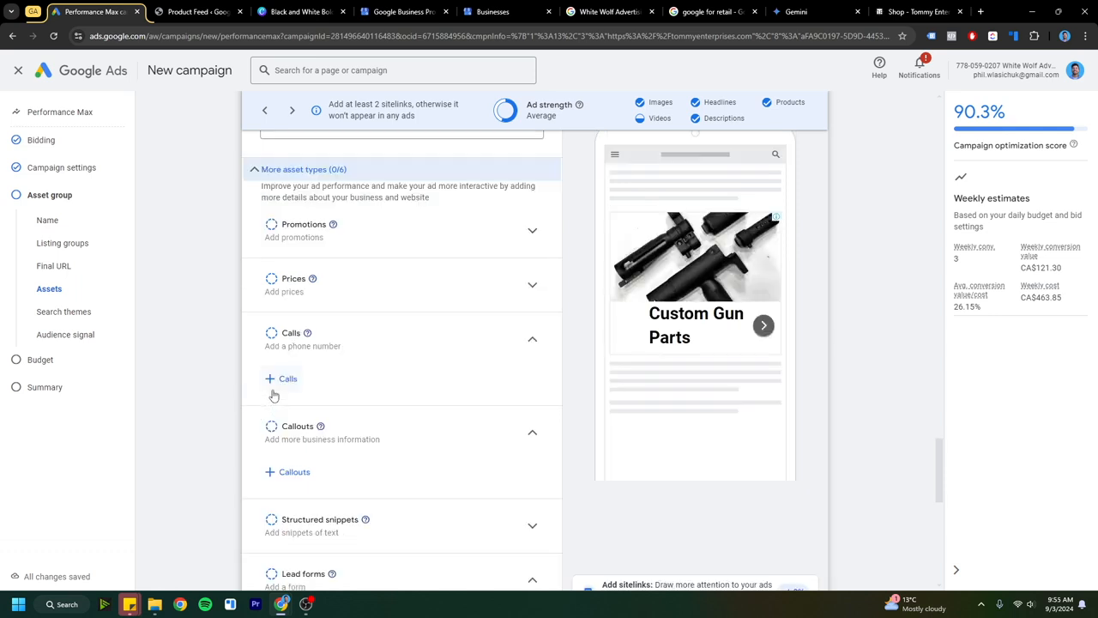
scroll(272, 394, "up", 1)
scroll(286, 352, "down", 3)
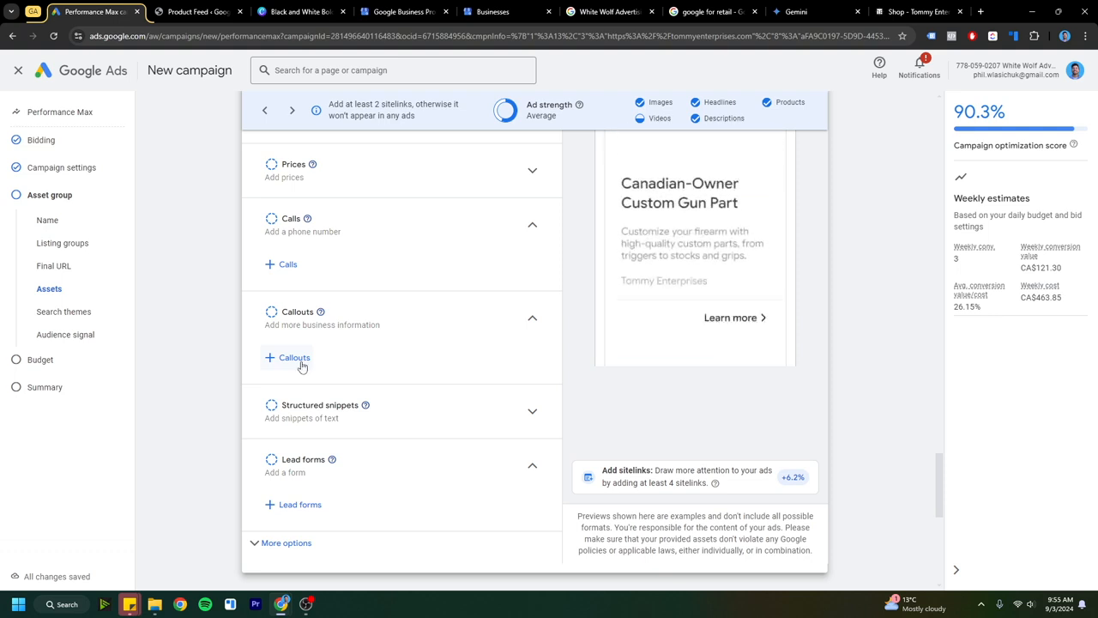
scroll(296, 494, "down", 2)
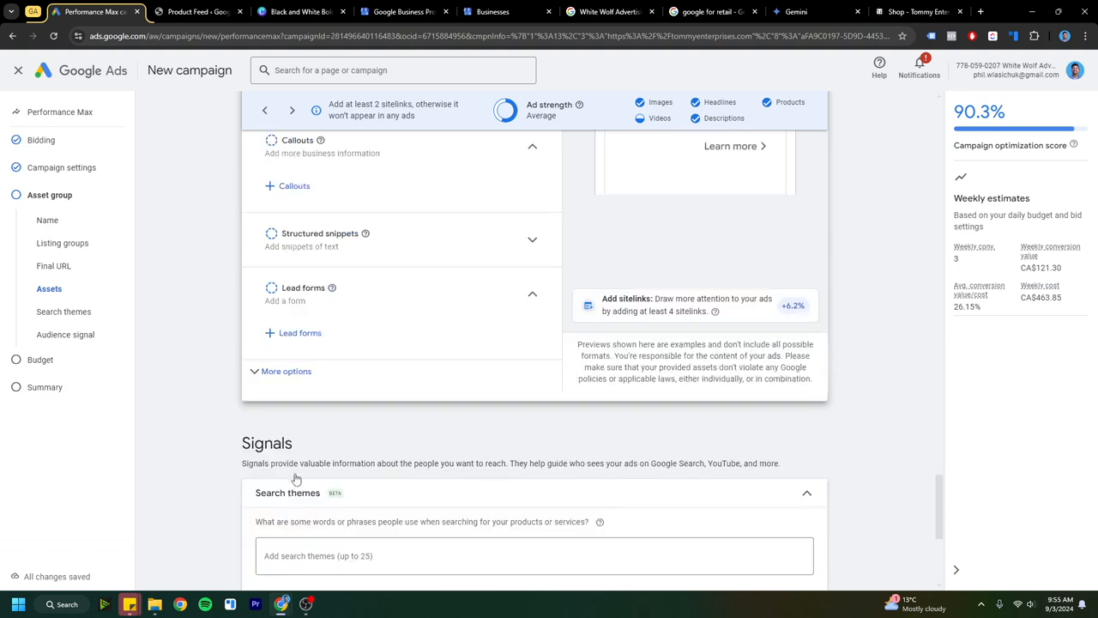
- Show the asset group's extra options and set its display path to shop/latest
left_click(291, 387)
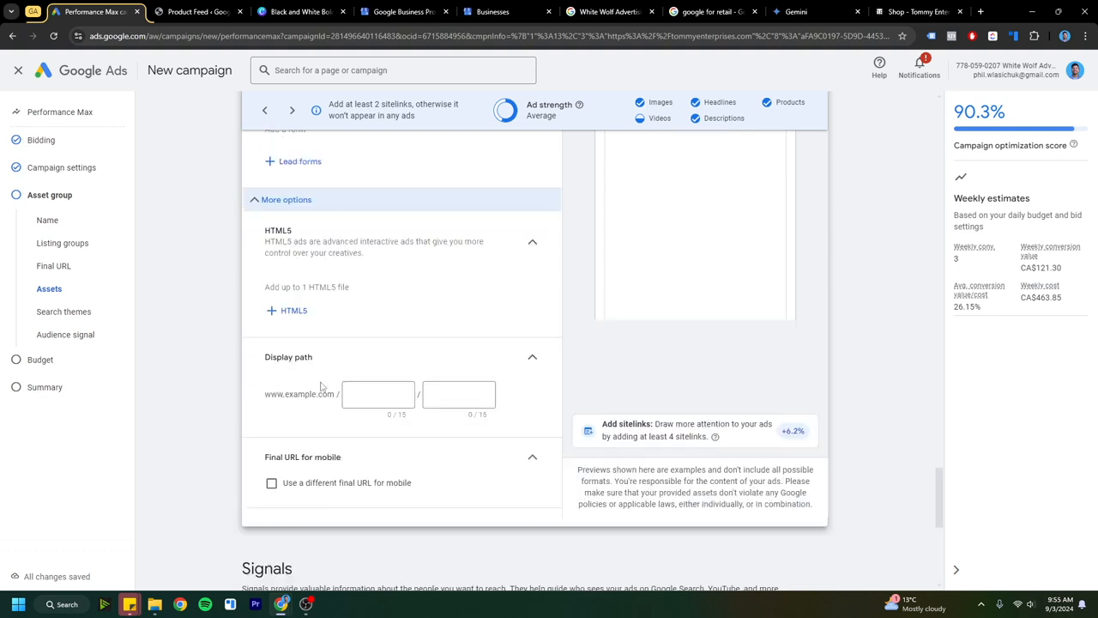
left_click(369, 402)
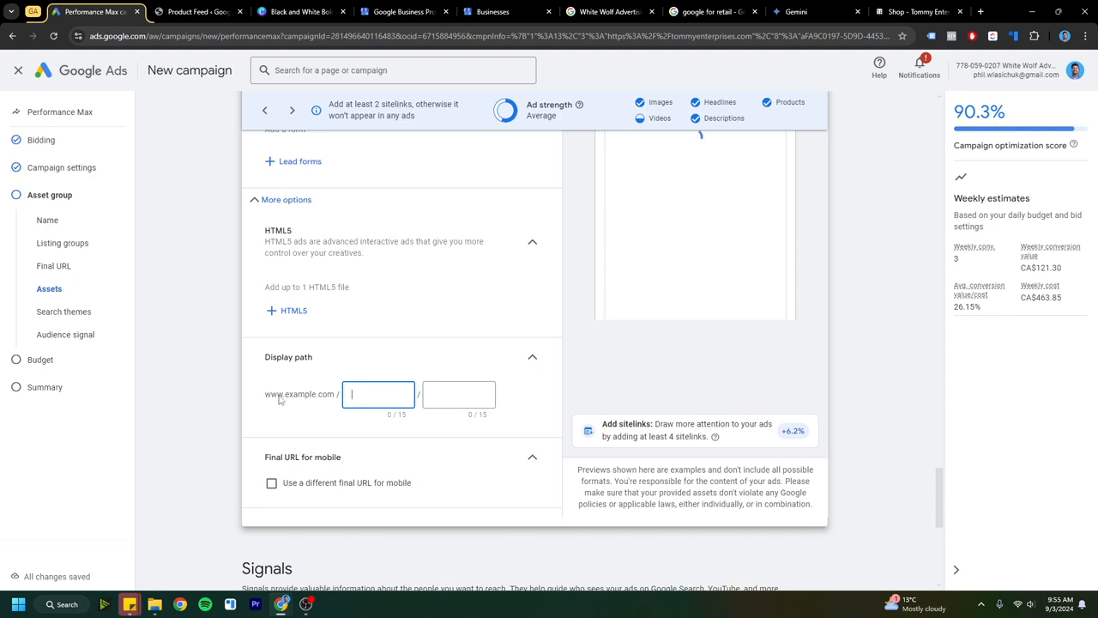
left_click_drag(266, 399, 337, 395)
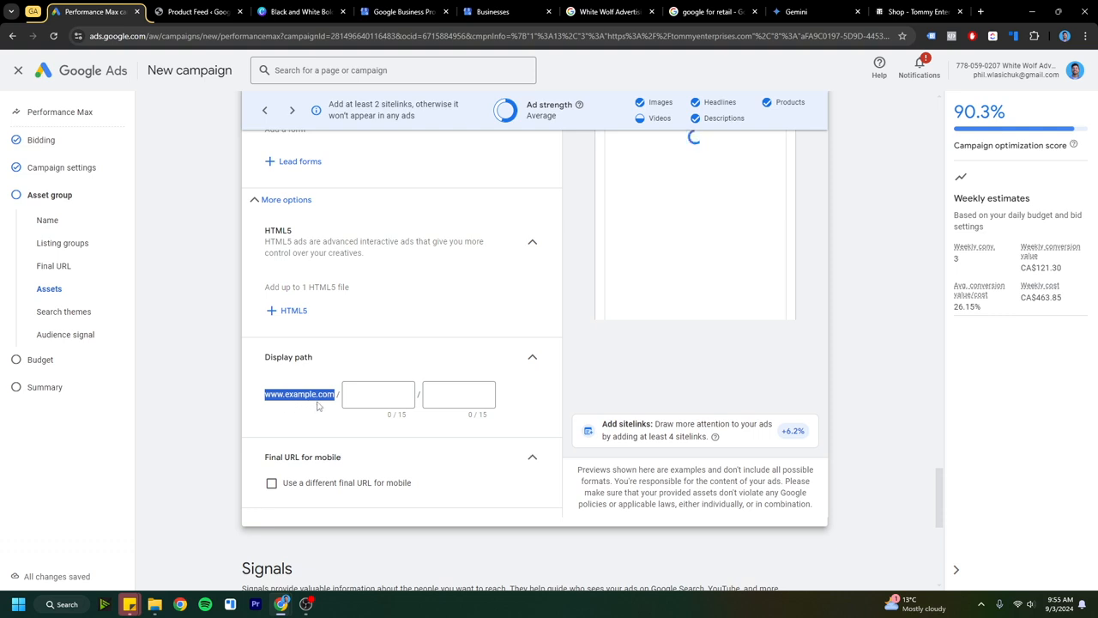
left_click(349, 395)
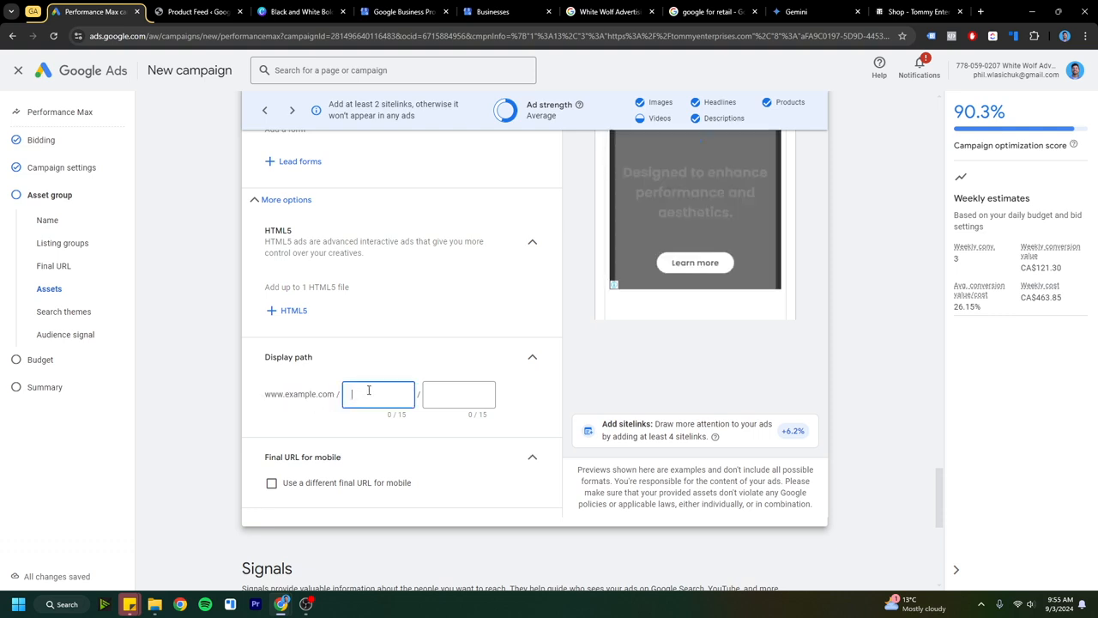
type("shop")
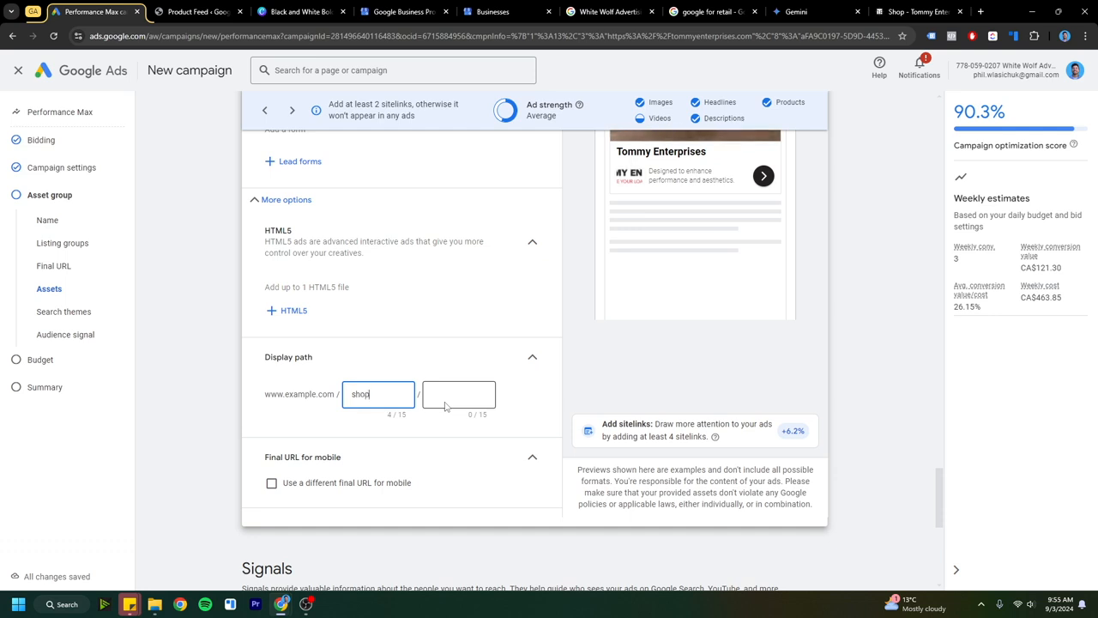
left_click(444, 405)
type("l")
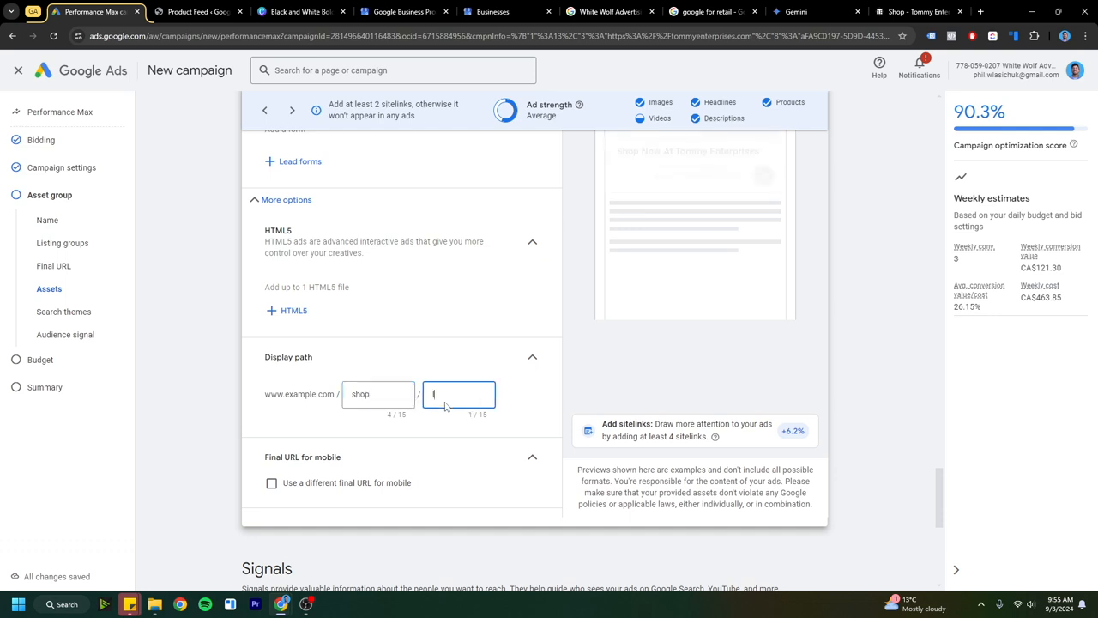
type("atest")
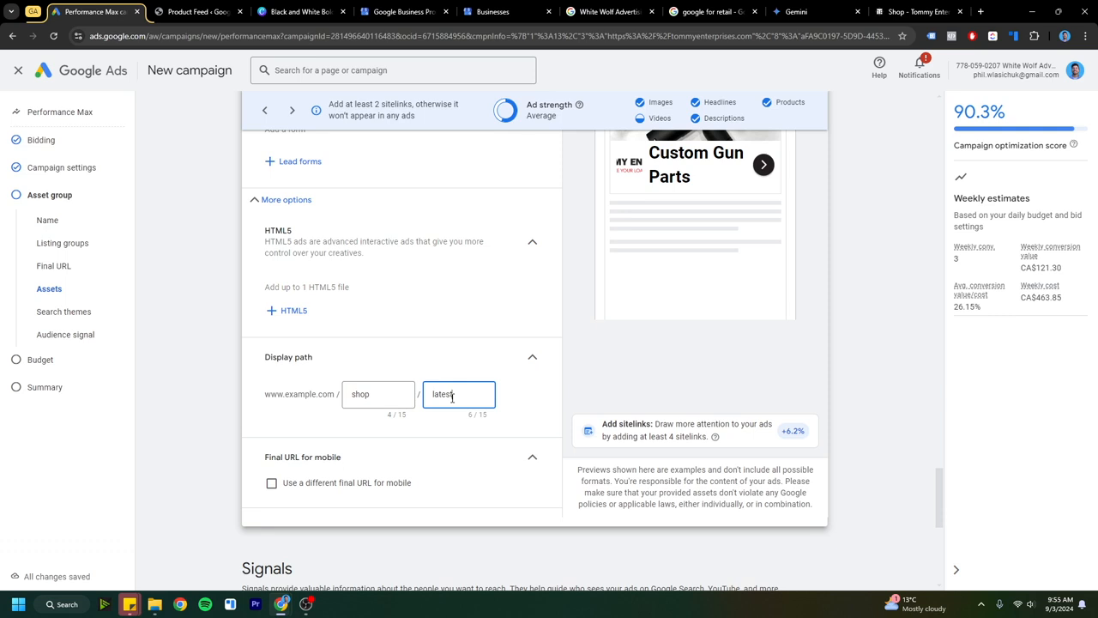
- Add ten search themes covering custom, 3D and Canadian gun parts, Tommy Enterprises, gun post and gsg-16 kits
scroll(457, 279, "down", 4)
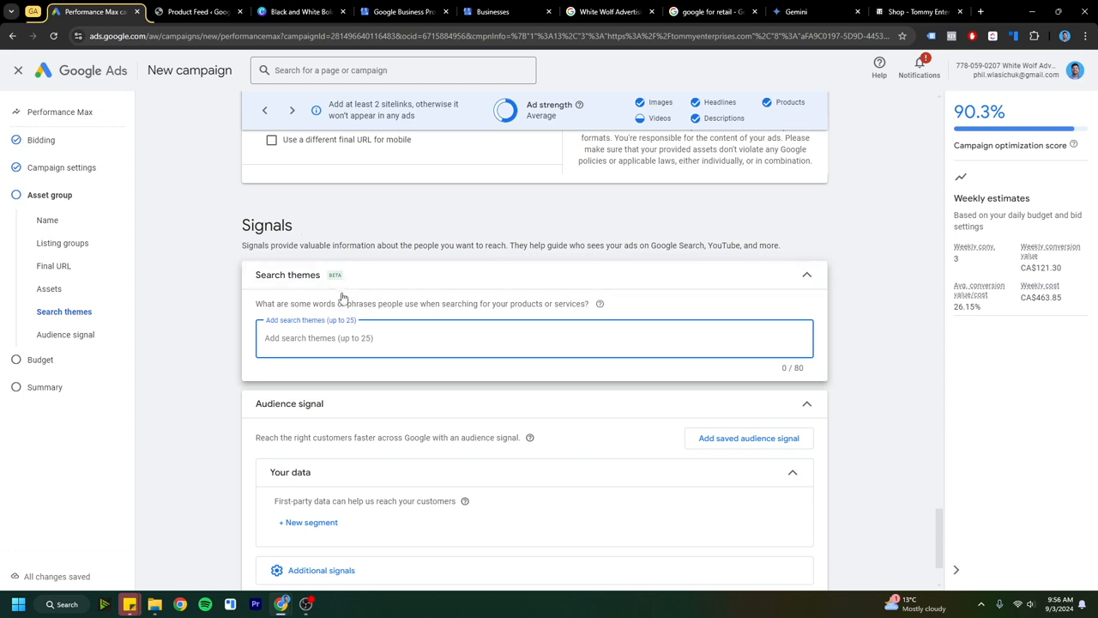
left_click_drag(275, 305, 358, 307)
left_click(369, 306)
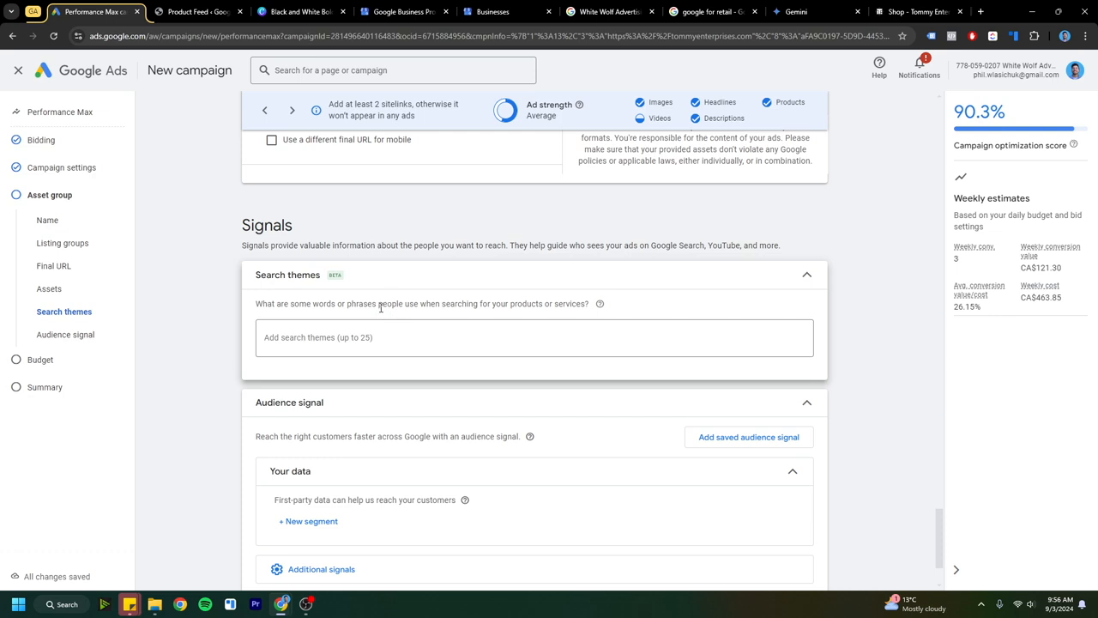
left_click(356, 336)
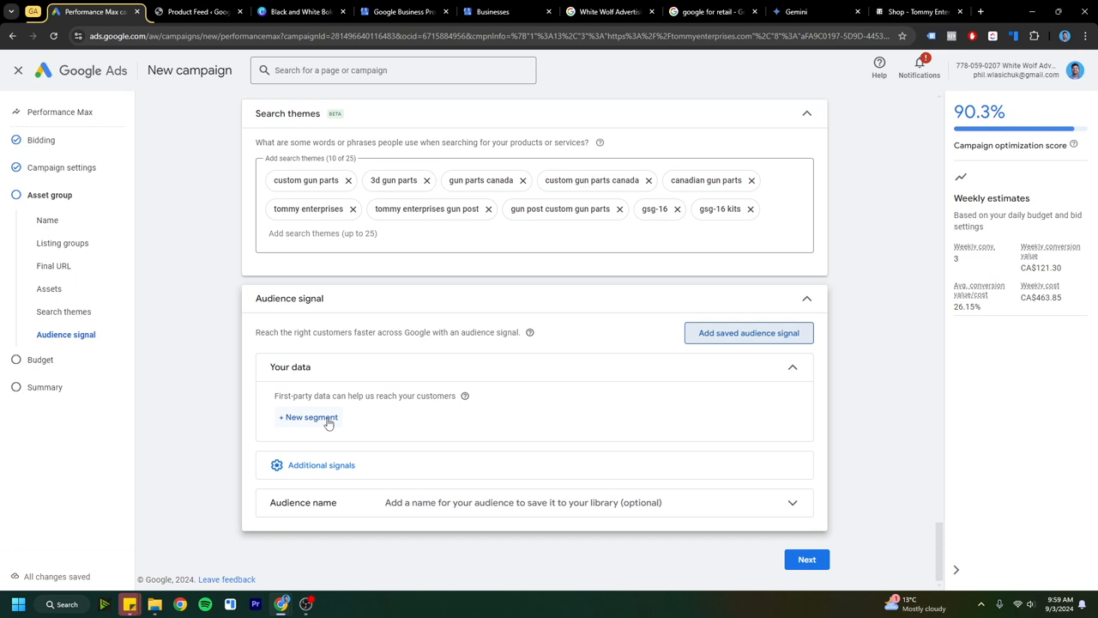
- Start a new audience signal with a name beginning "First Audien" and review the segment types available for its data
left_click(805, 340)
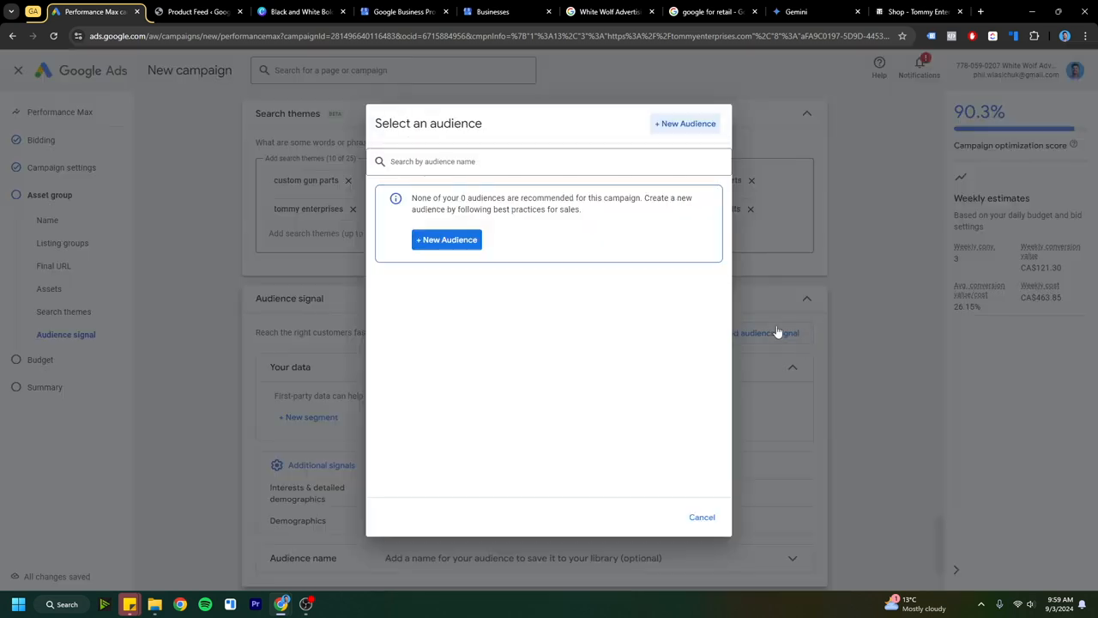
left_click(454, 245)
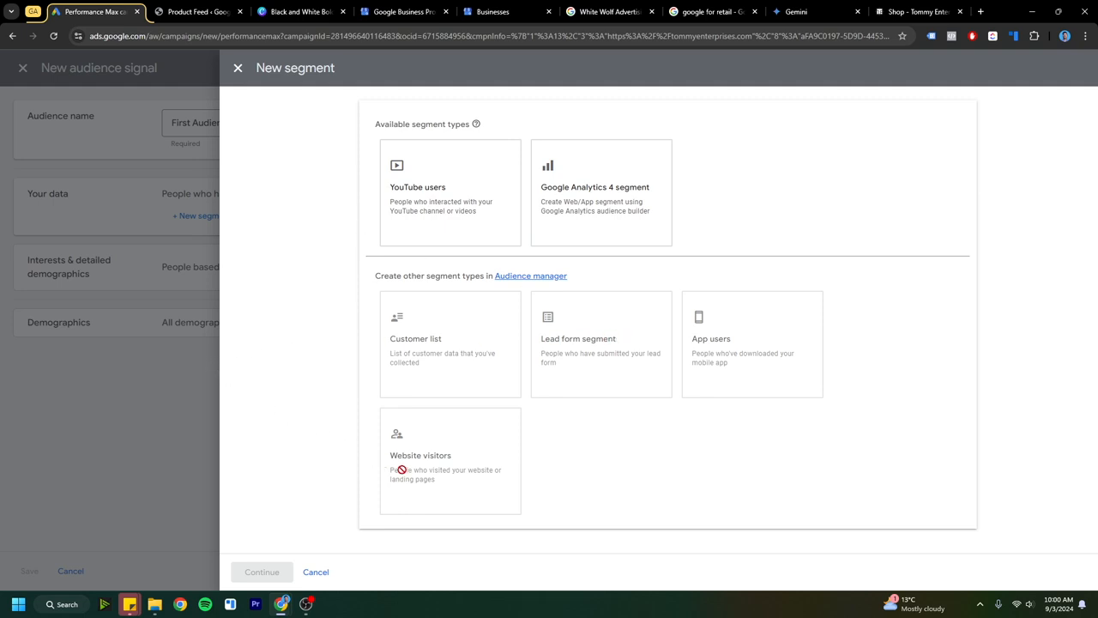
mouse_move(401, 469)
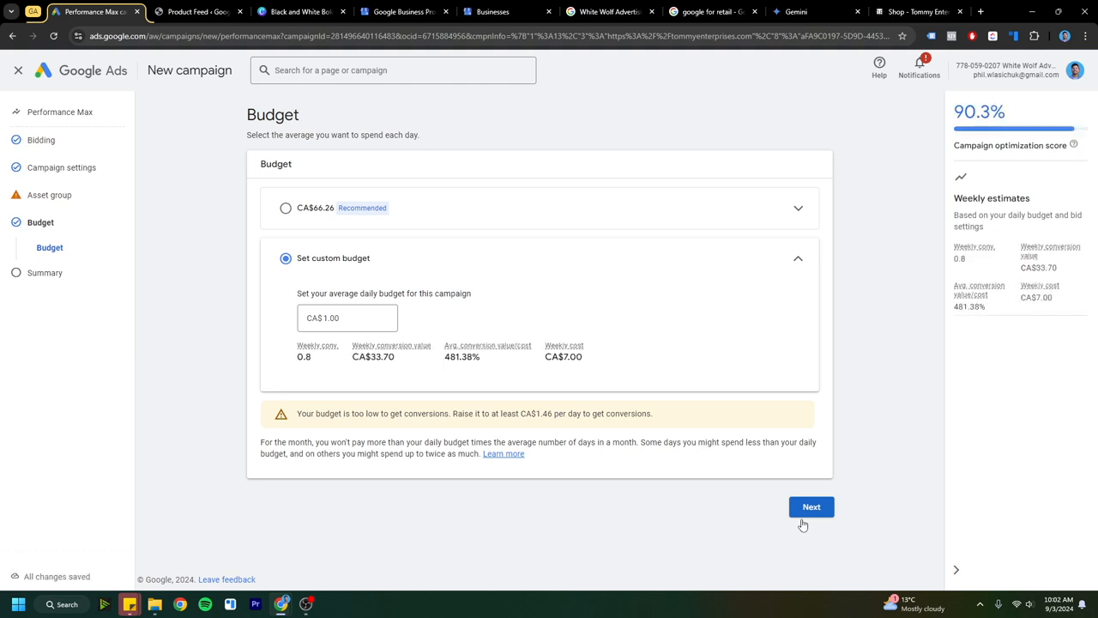
- Accept the custom daily budget of CA$1.00 and publish the Shopping to the MAX campaign
left_click(807, 506)
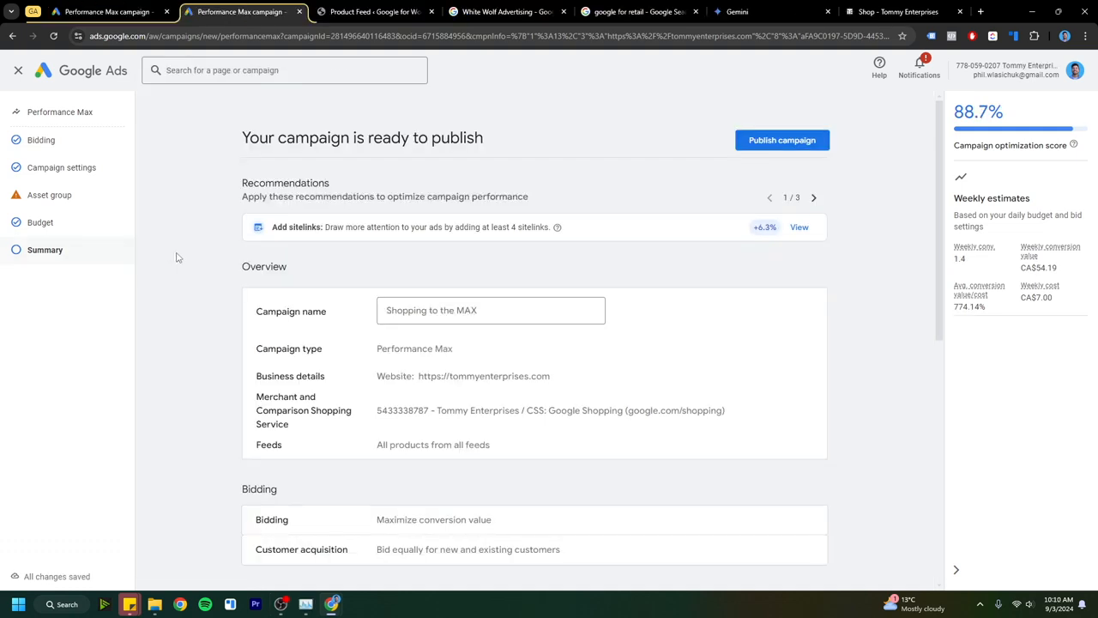
left_click(781, 143)
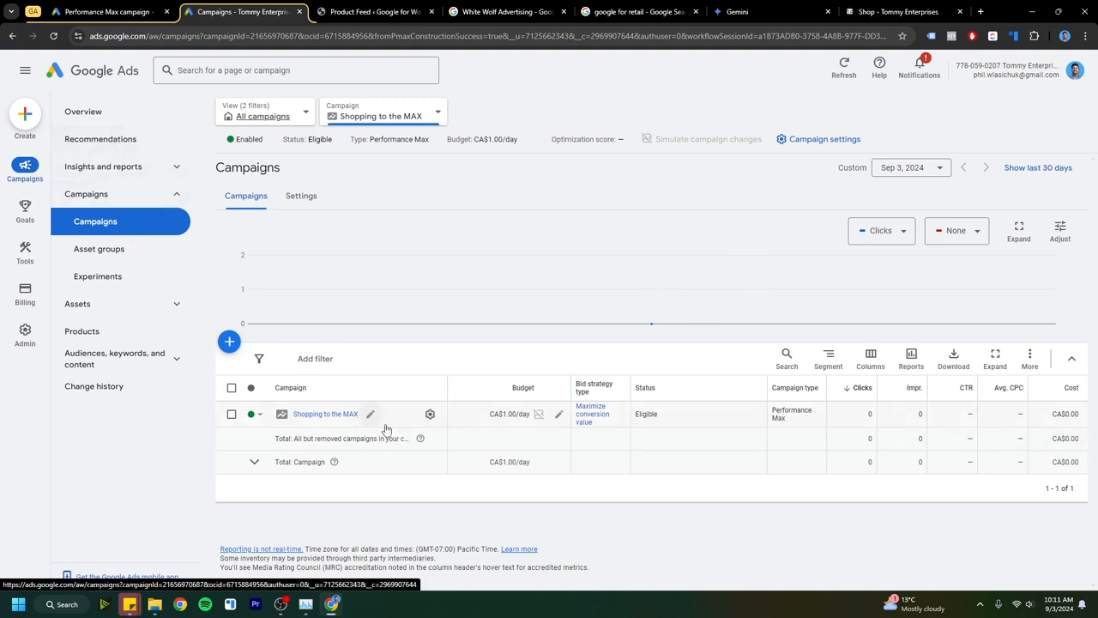
- Pause the Shopping to the MAX campaign in the campaign list
left_click(262, 416)
left_click(268, 450)
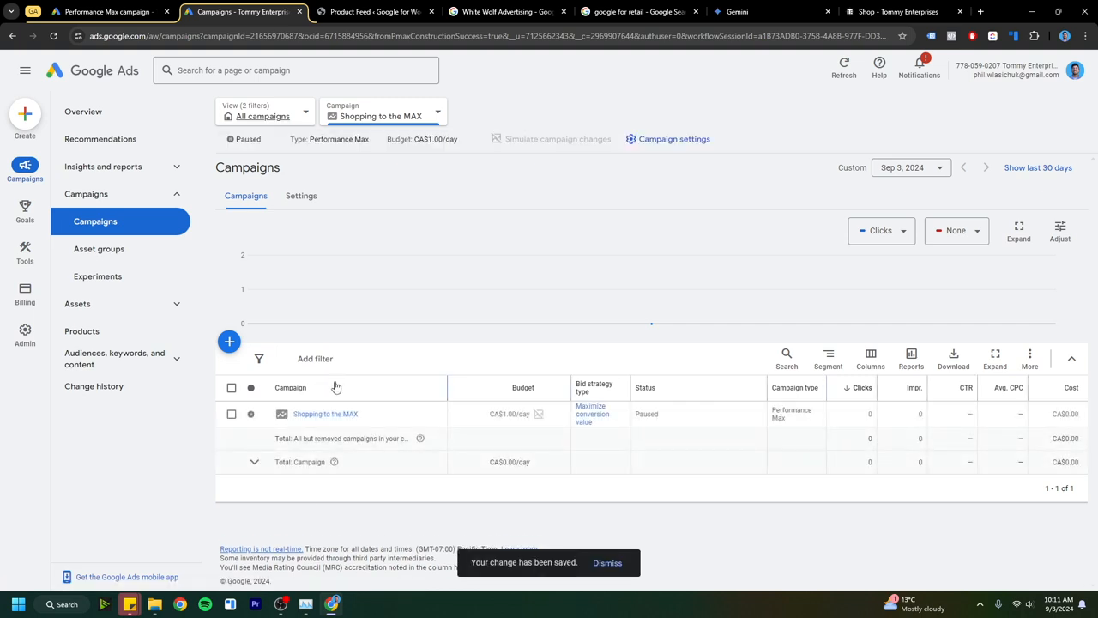
left_click(253, 416)
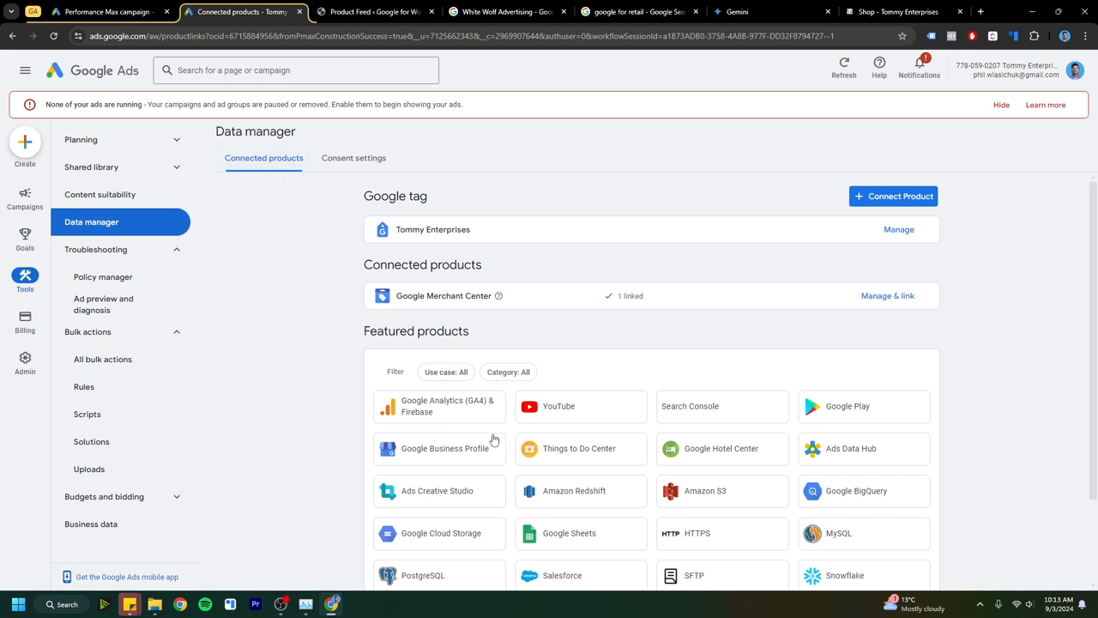
- Link the Tommy Enterprises Google Analytics (GA4) property to the ads account through the Data manager
scroll(482, 448, "down", 1)
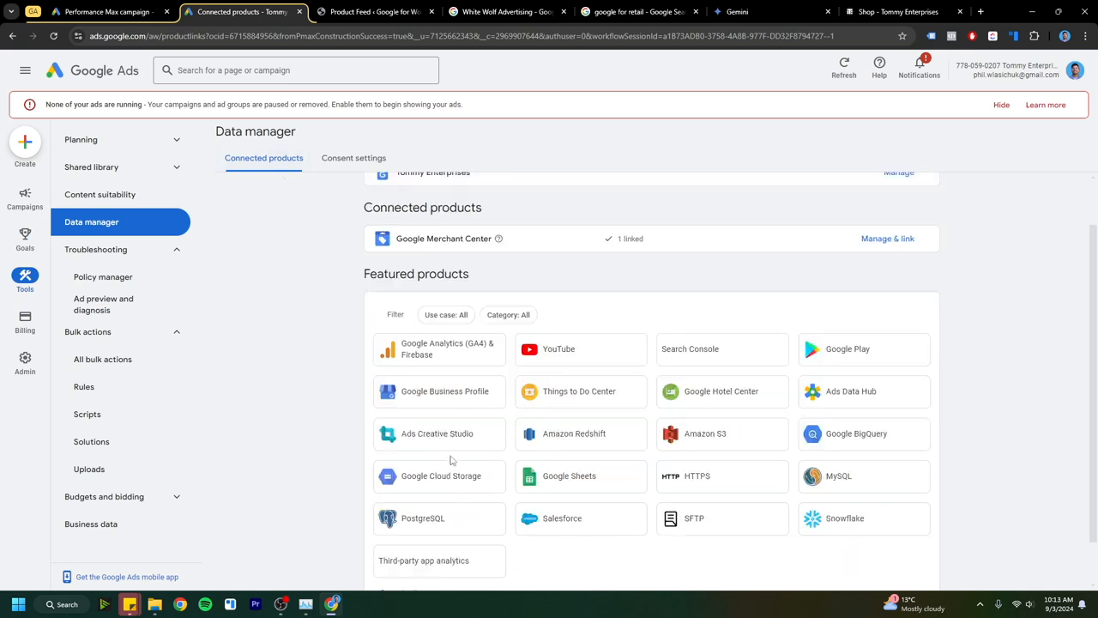
left_click(455, 392)
left_click(307, 288)
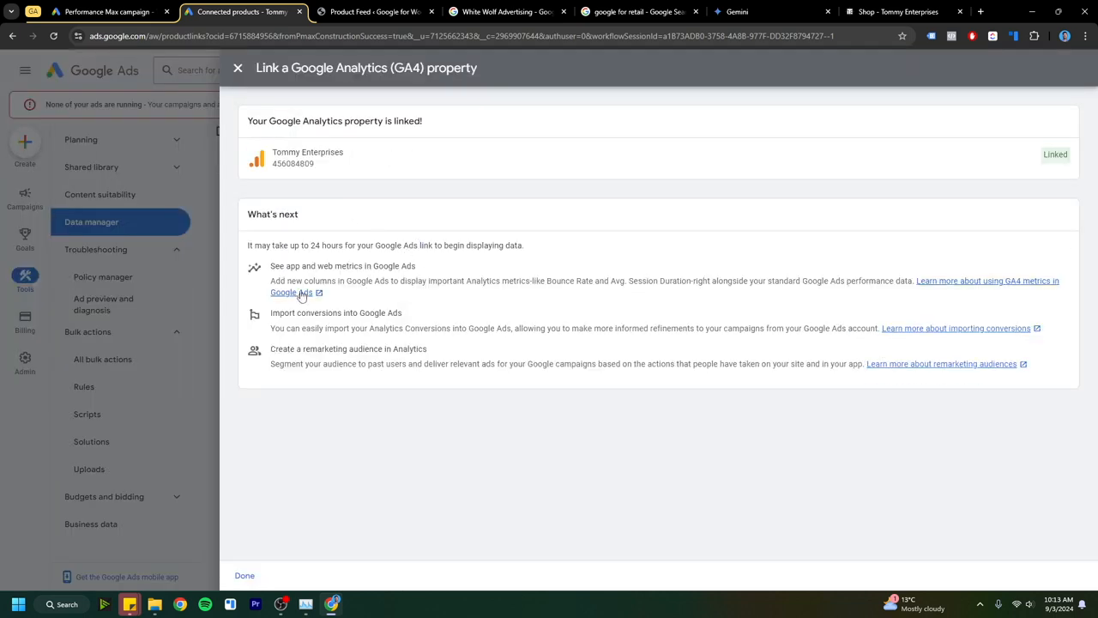
left_click(249, 575)
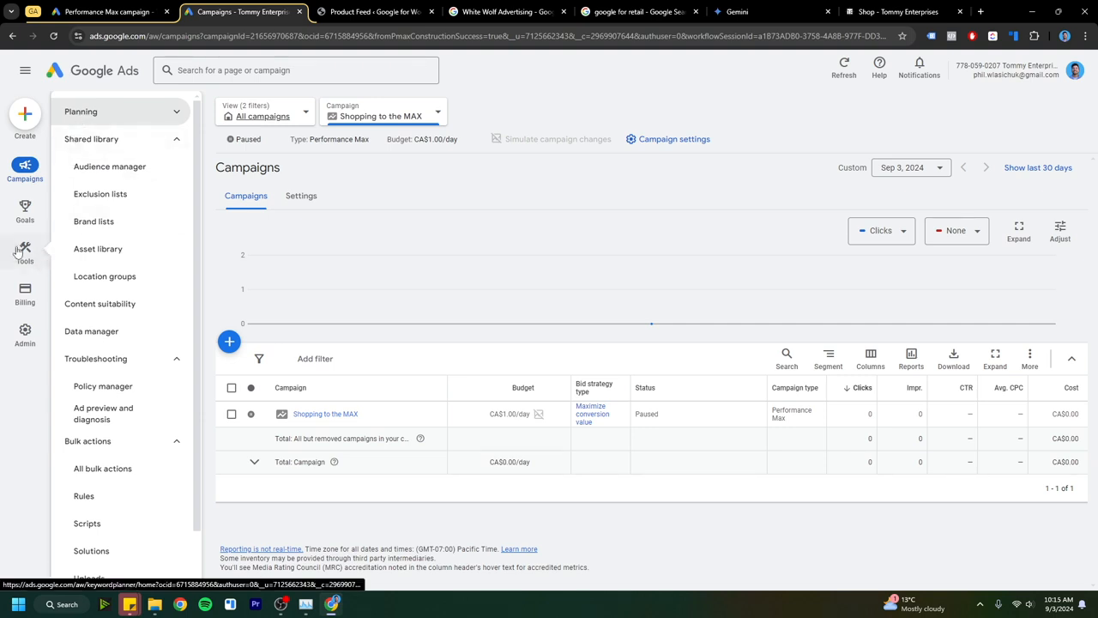
- Open the Audience manager in a separate browser tab and look at the options for adding a data segment
left_click(134, 120)
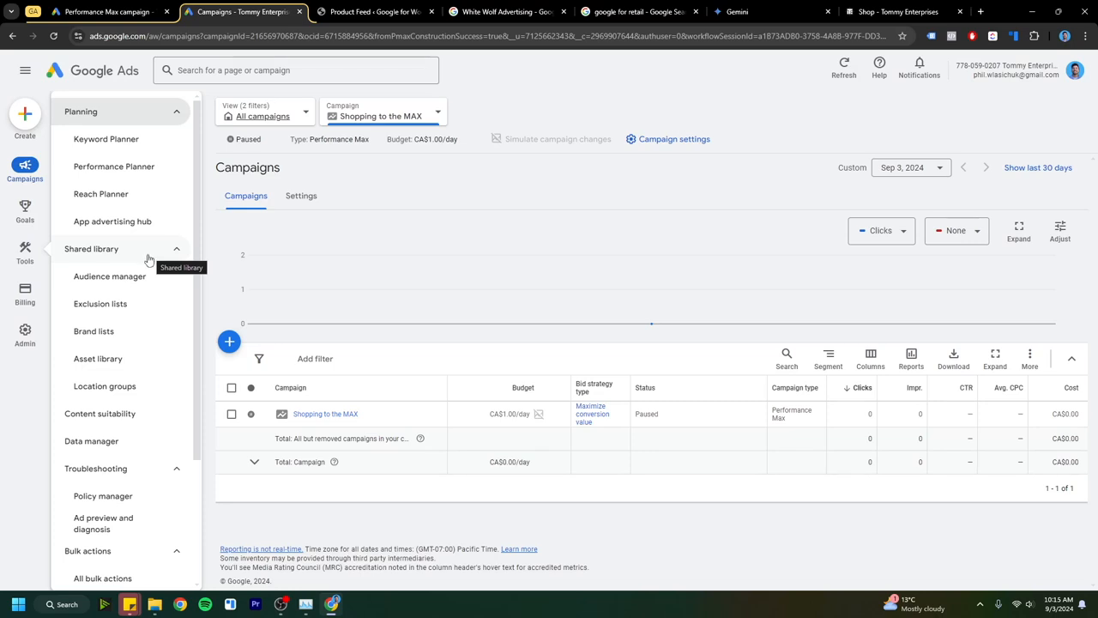
middle_click(140, 280)
left_click(333, 12)
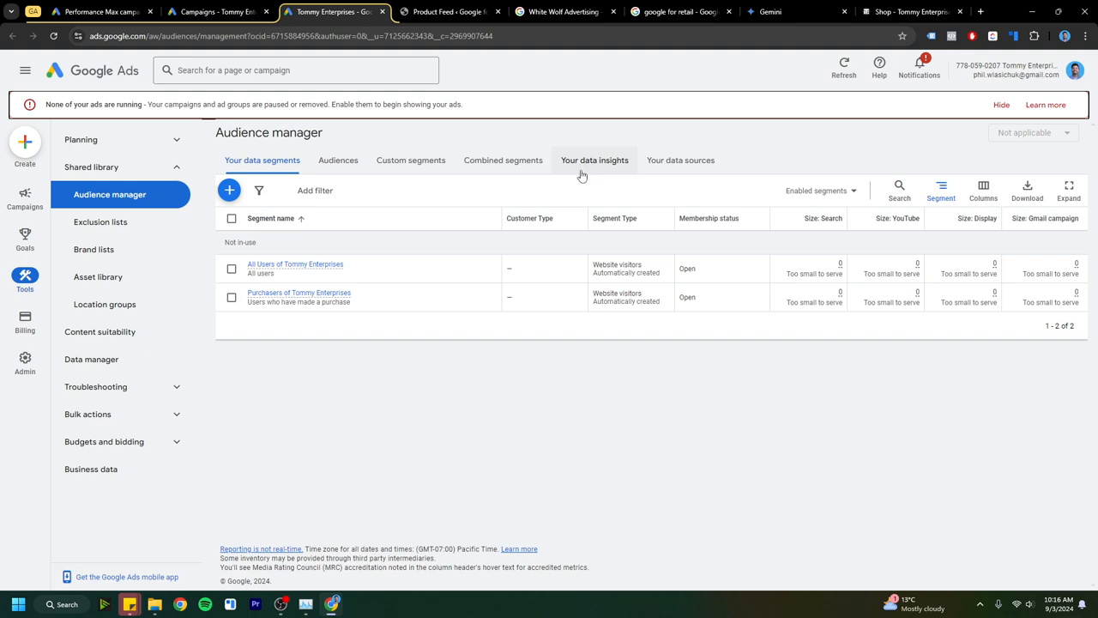
left_click(229, 189)
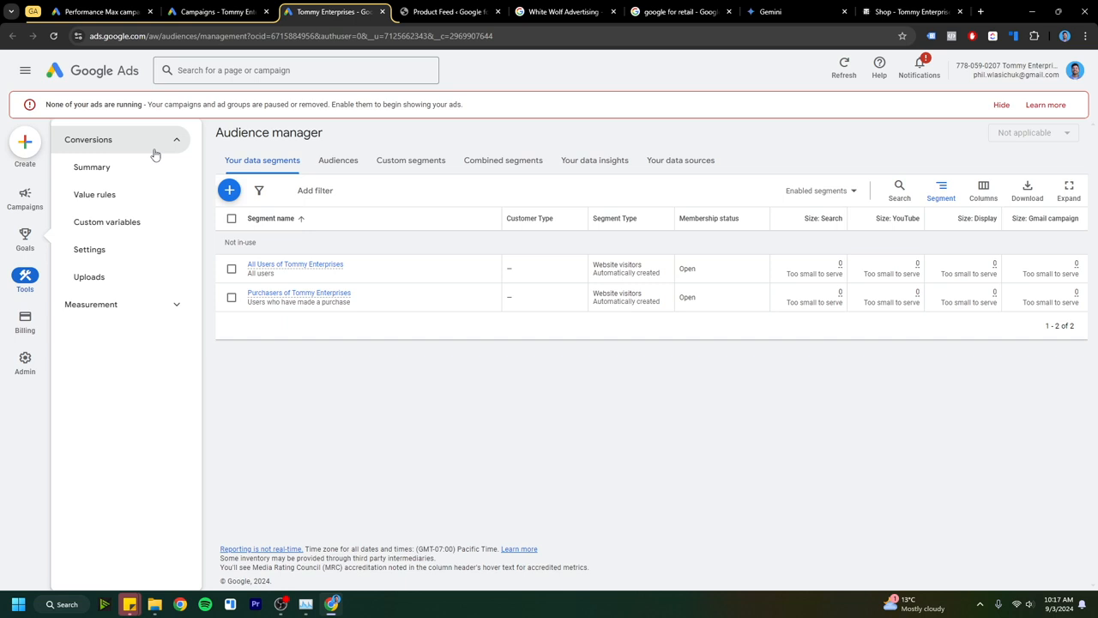
- Open the conversion goals summary and look at the setup for a new website conversion action
left_click(155, 156)
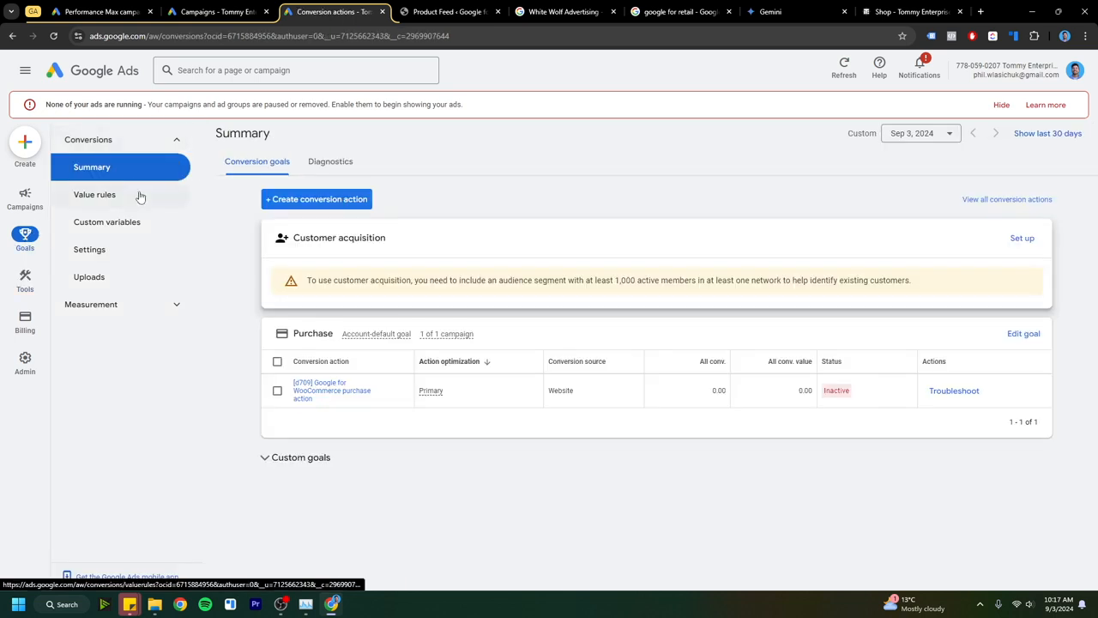
left_click(340, 204)
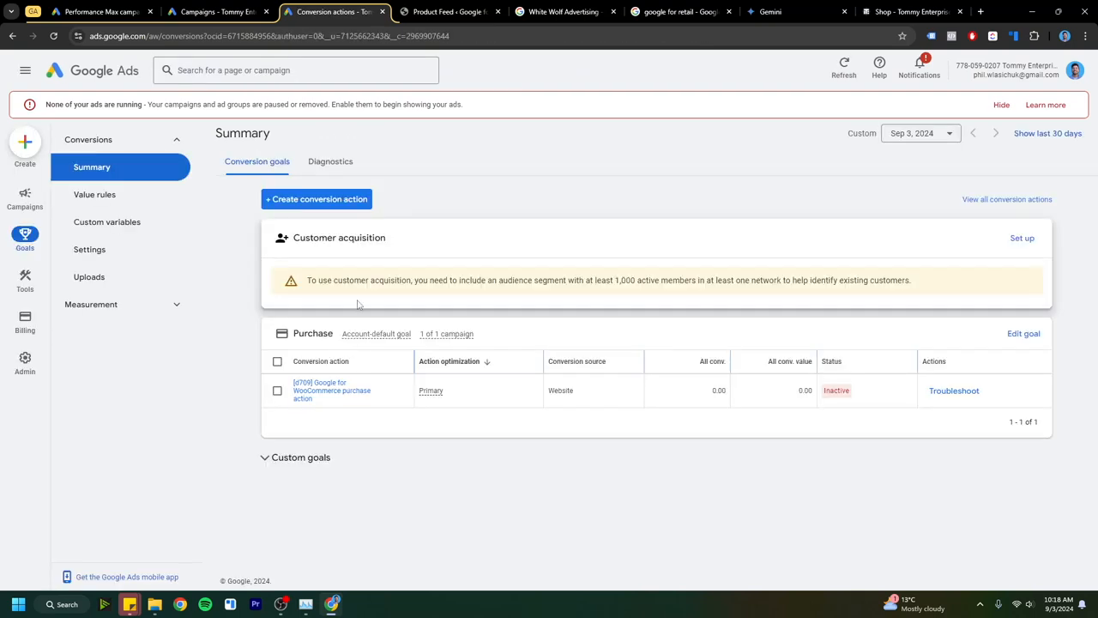
left_click(339, 210)
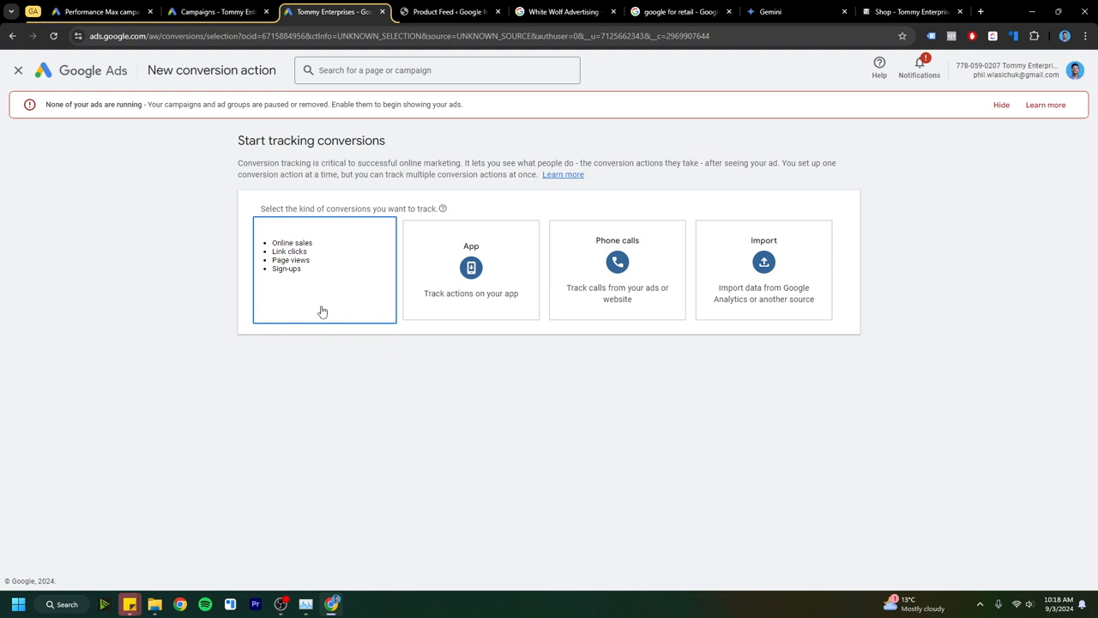
left_click(322, 310)
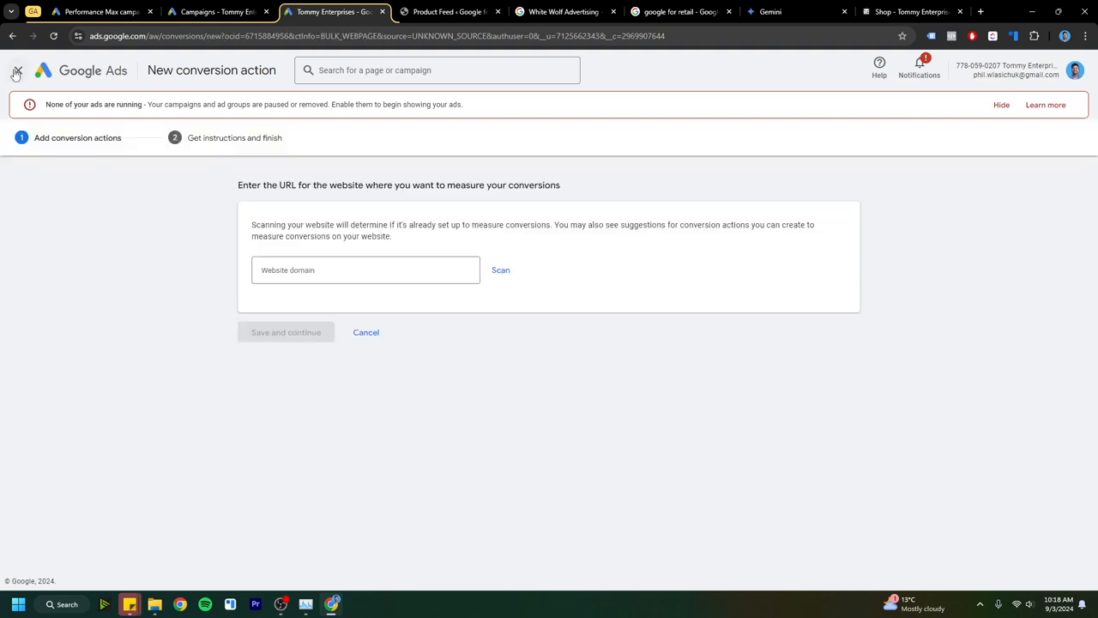